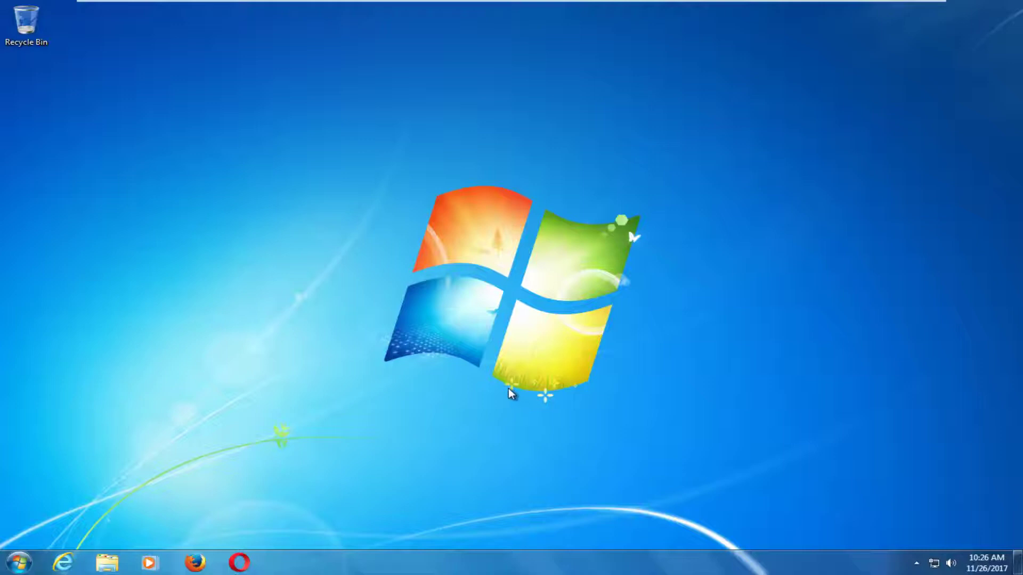
In Firefox, search Google for 'windows 10 media creation tool' using the suggestion.
{"action": "left_click", "coordinate": [192, 560]}
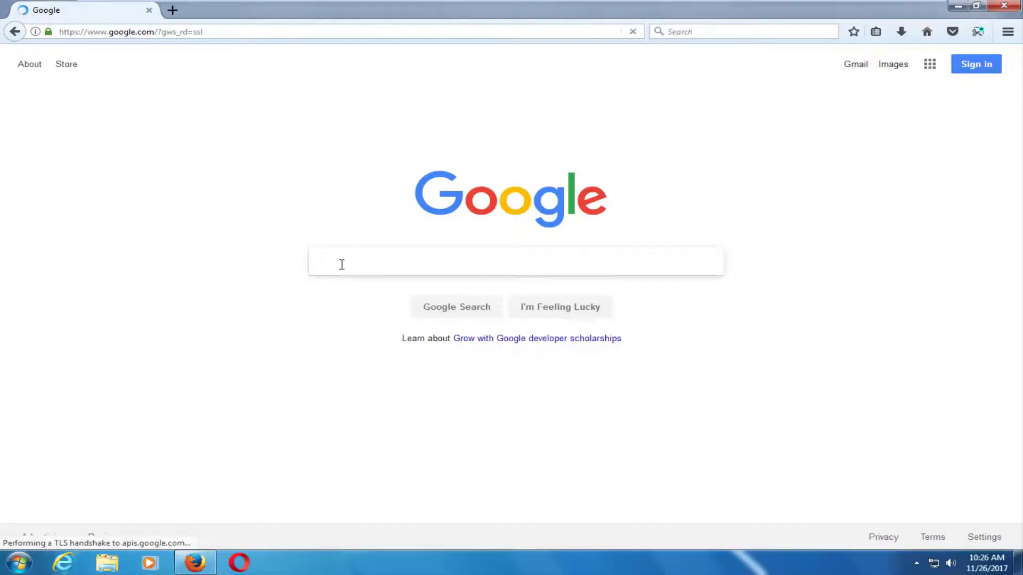
{"action": "type", "text": "windows"}
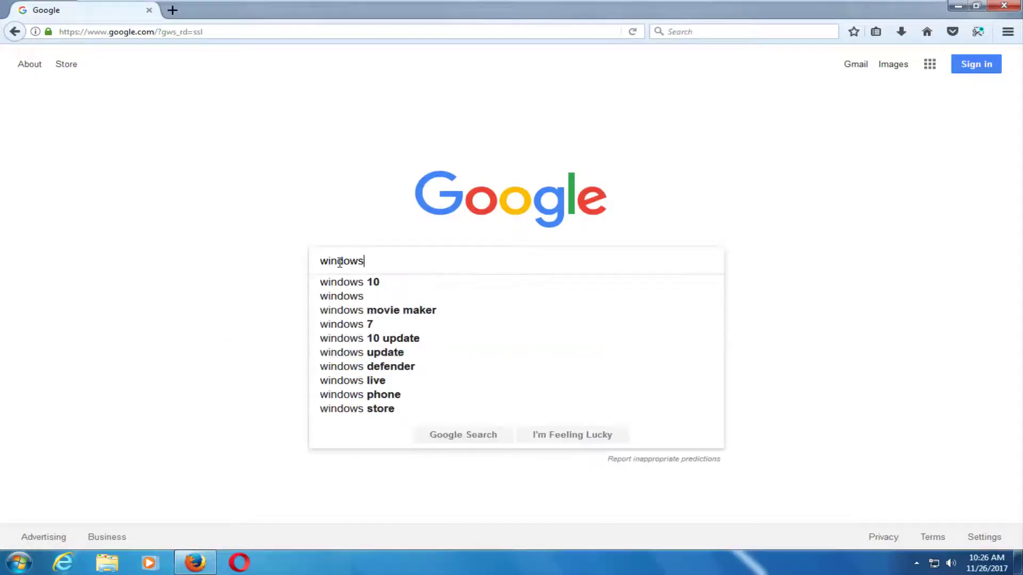
{"action": "type", "text": " 10 media"}
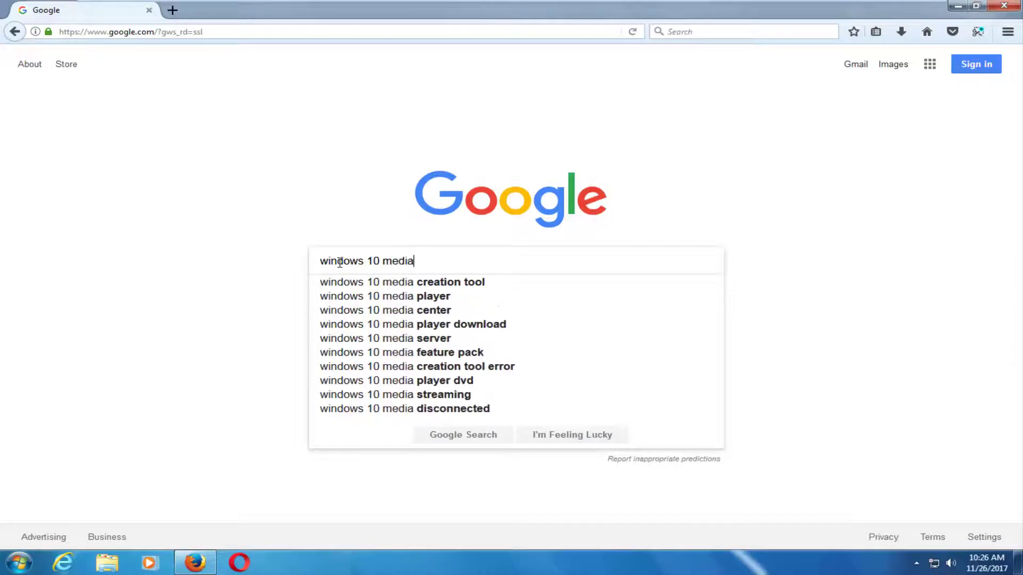
{"action": "key", "text": "Down"}
{"action": "key", "text": "Return"}
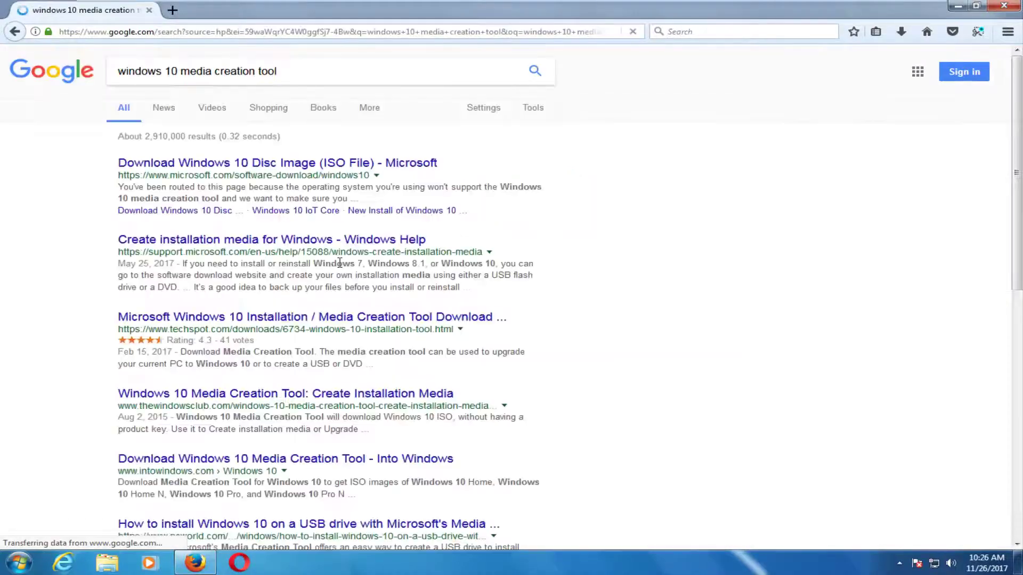
Download MediaCreationTool.exe from Microsoft's Software Download page, run it, and minimize Firefox.
{"action": "left_click", "coordinate": [294, 165]}
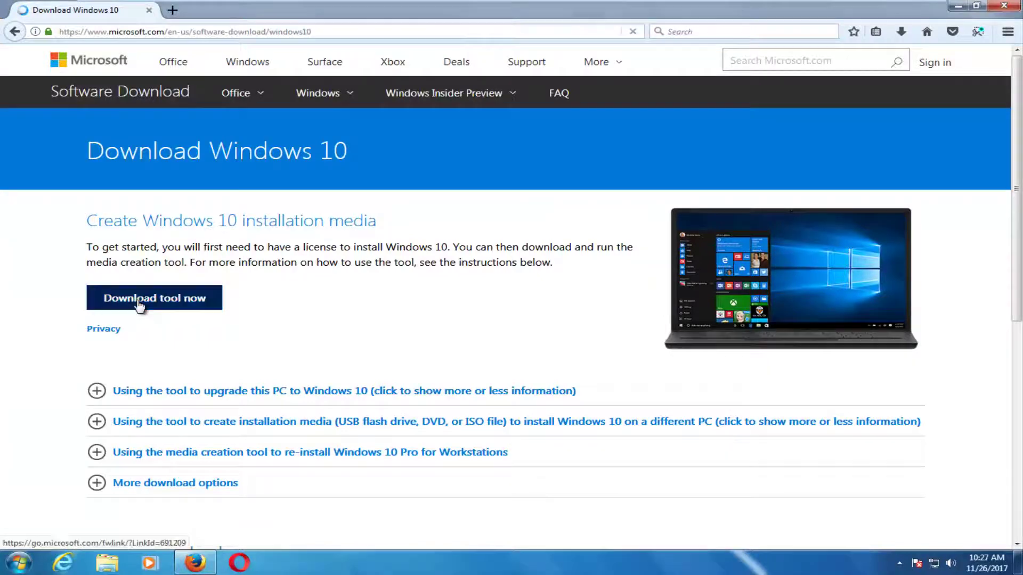
{"action": "left_click", "coordinate": [140, 305]}
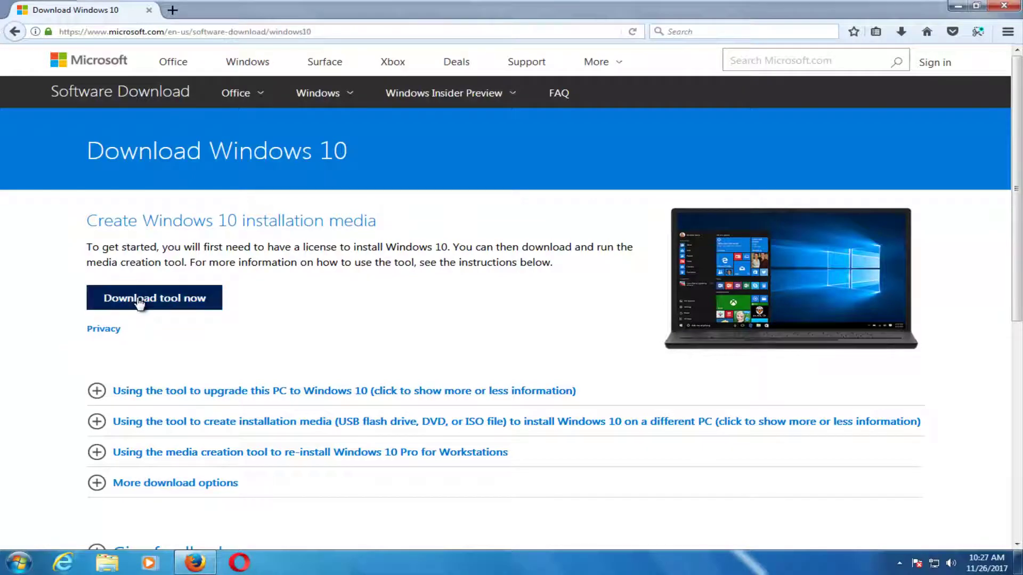
{"action": "left_click", "coordinate": [140, 303]}
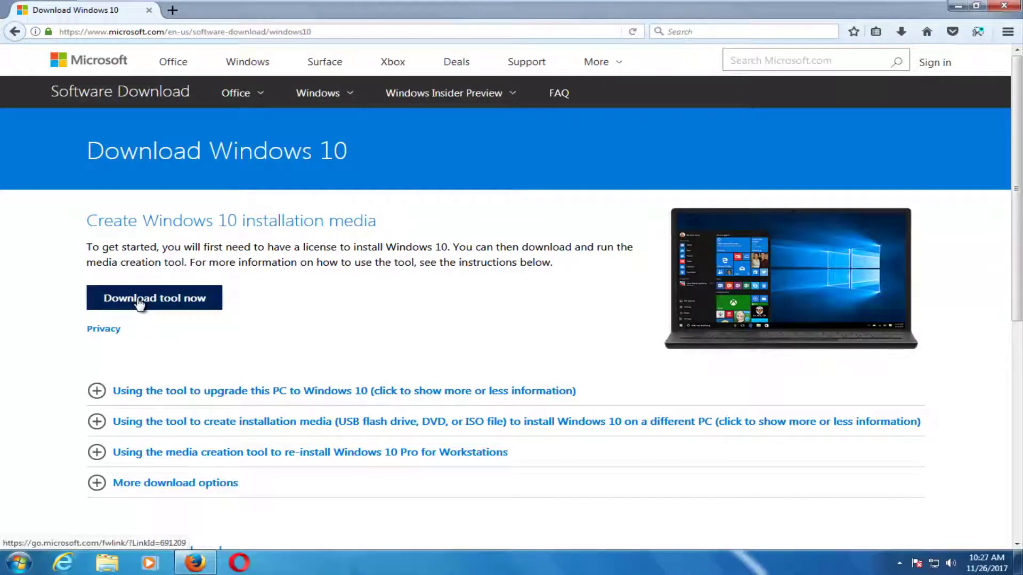
{"action": "left_click", "coordinate": [565, 323]}
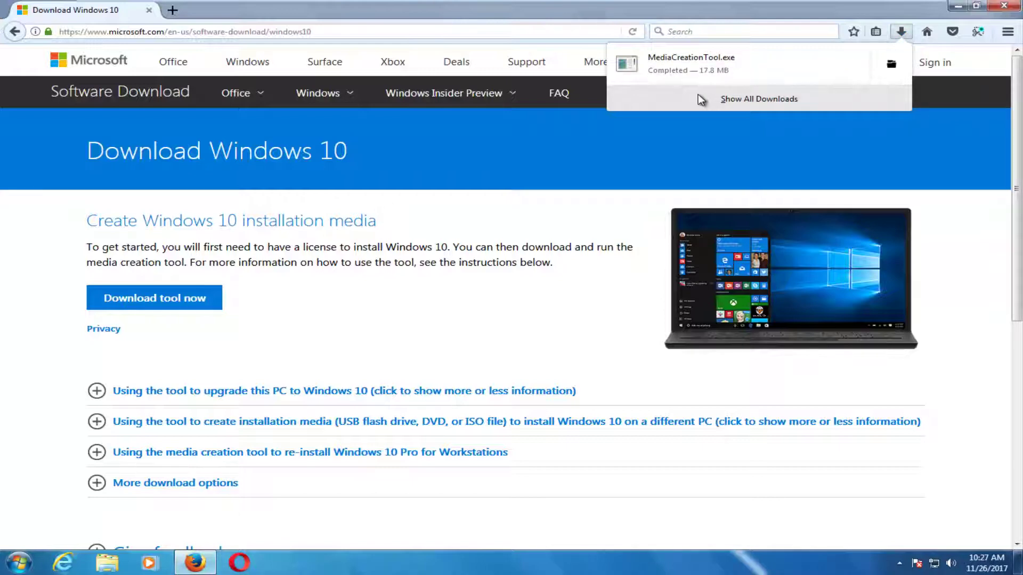
{"action": "left_click", "coordinate": [692, 65]}
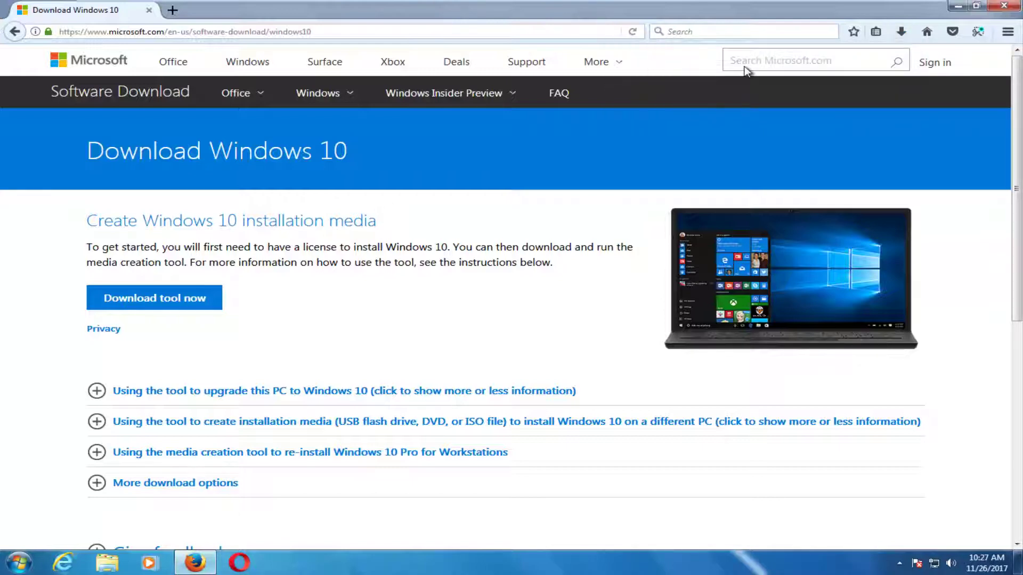
{"action": "left_click", "coordinate": [958, 7]}
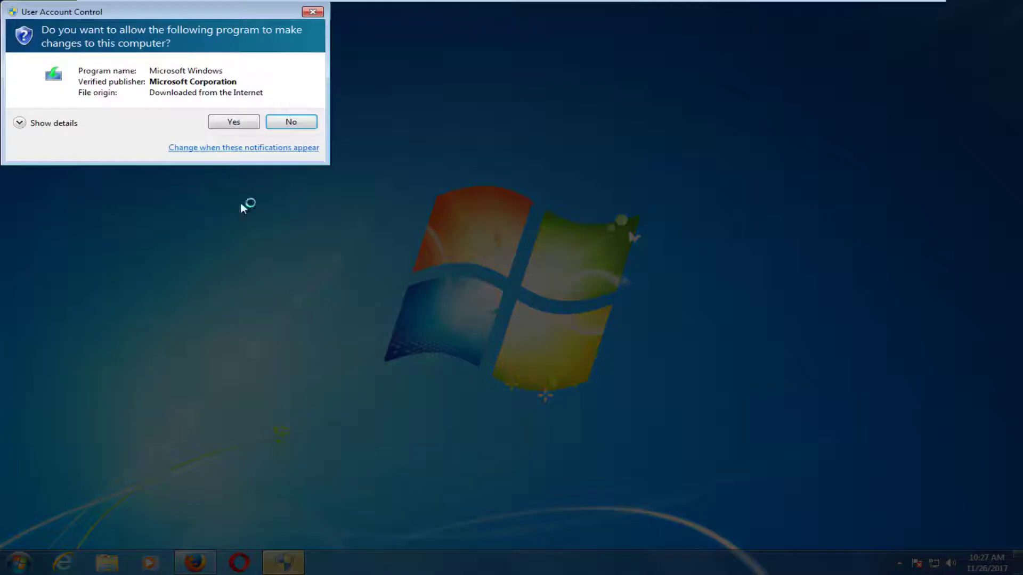
Allow the User Account Control prompt so the Media Creation Tool starts.
{"action": "left_click_drag", "start_coordinate": [205, 14], "coordinate": [541, 193]}
{"action": "left_click", "coordinate": [566, 302]}
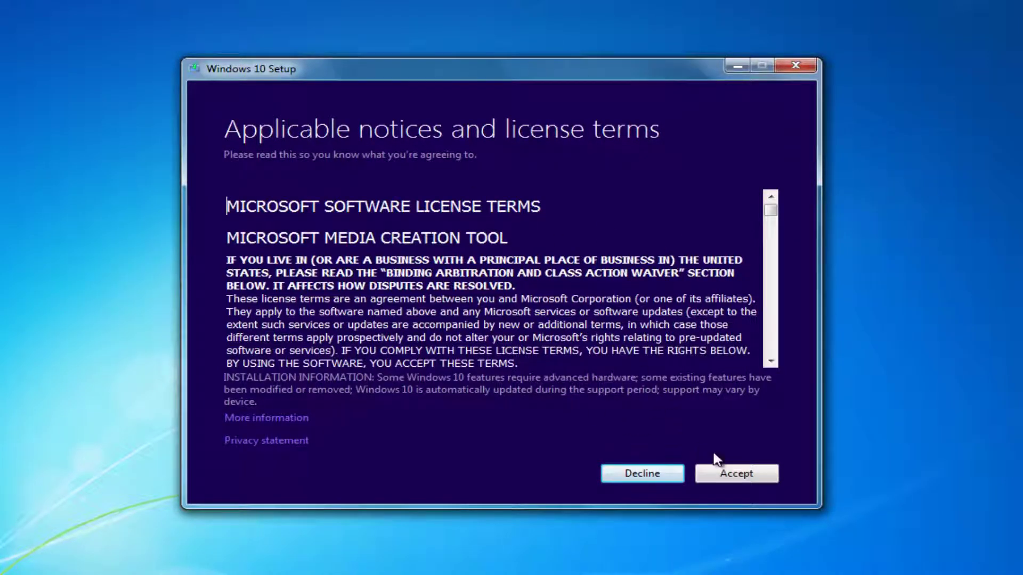
Accept the license and select creating installation media (USB, DVD or ISO) for another PC.
{"action": "left_click", "coordinate": [733, 475]}
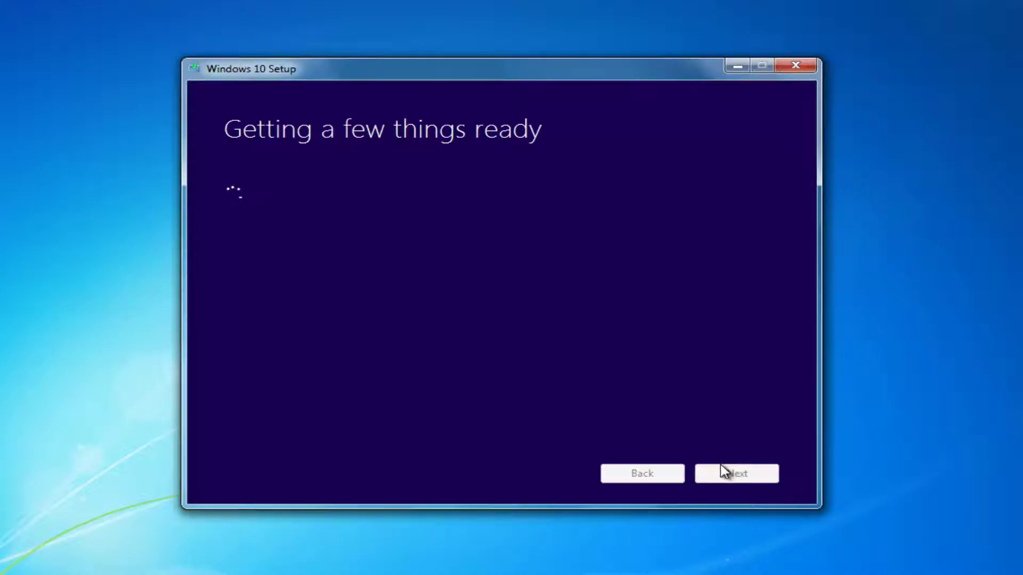
{"action": "left_click", "coordinate": [291, 211]}
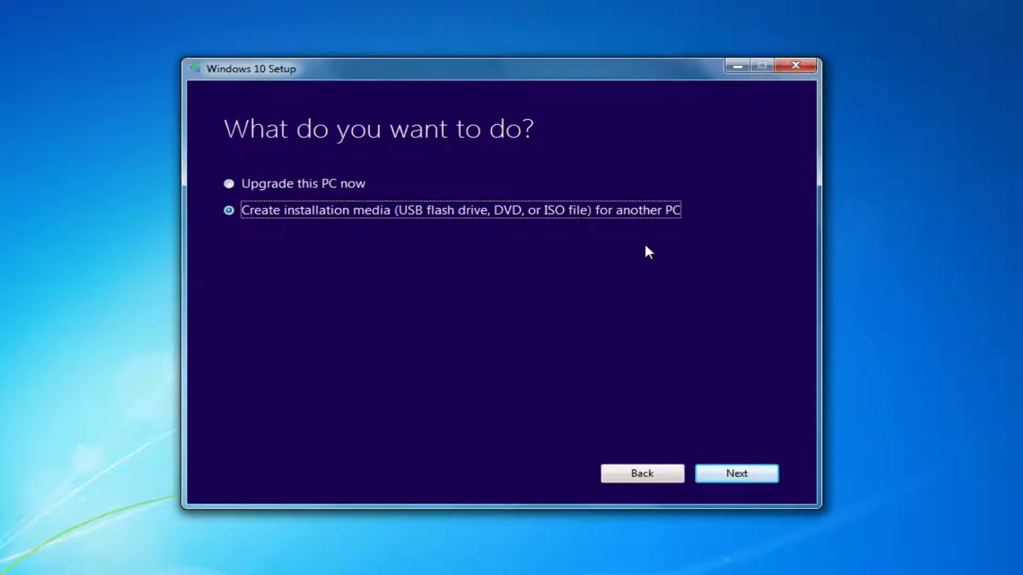
{"action": "left_click", "coordinate": [720, 474]}
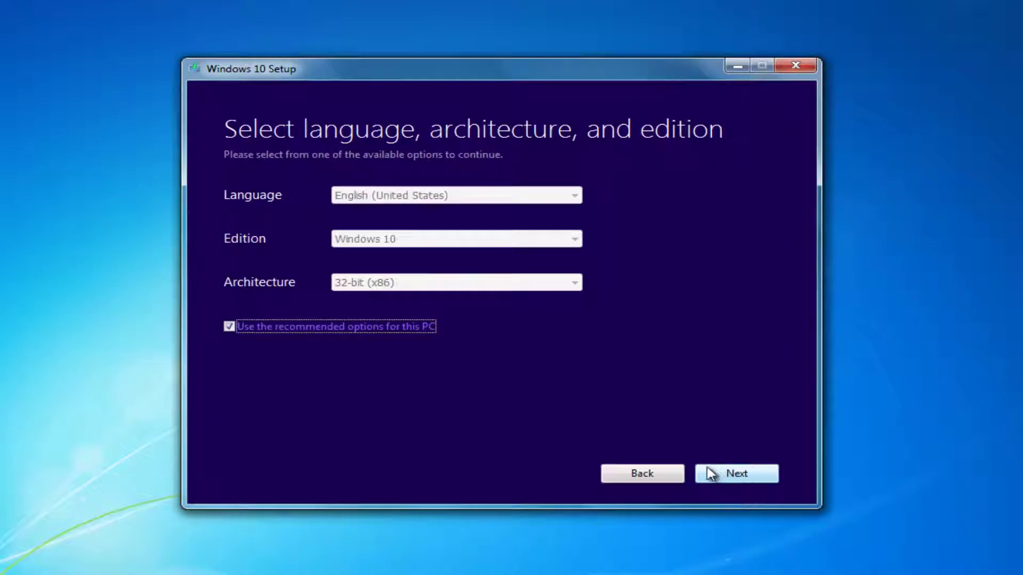
Keep English (United States), Windows 10 and 32-bit (x86) and continue.
{"action": "left_click", "coordinate": [226, 326]}
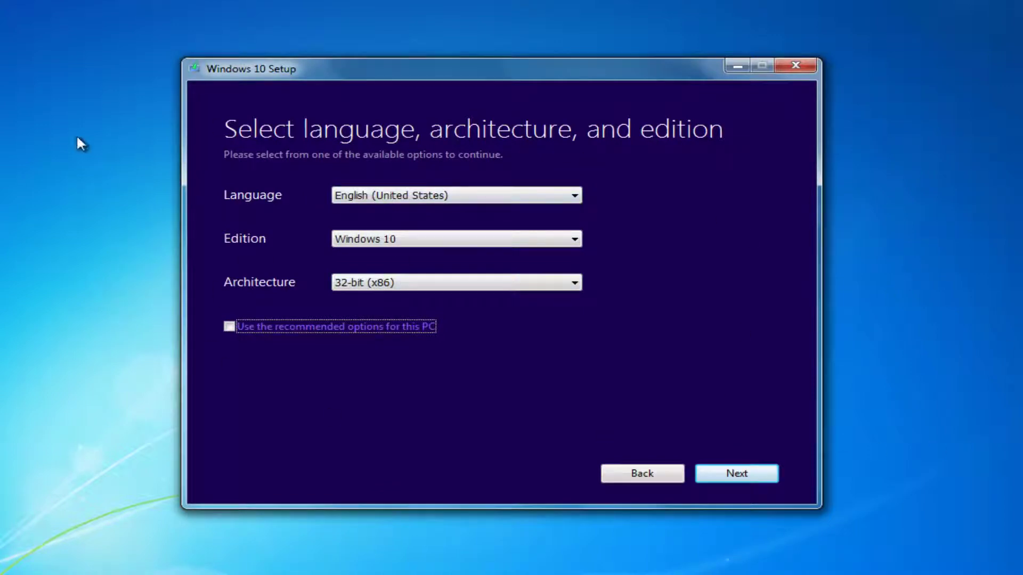
{"action": "left_click", "coordinate": [45, 168]}
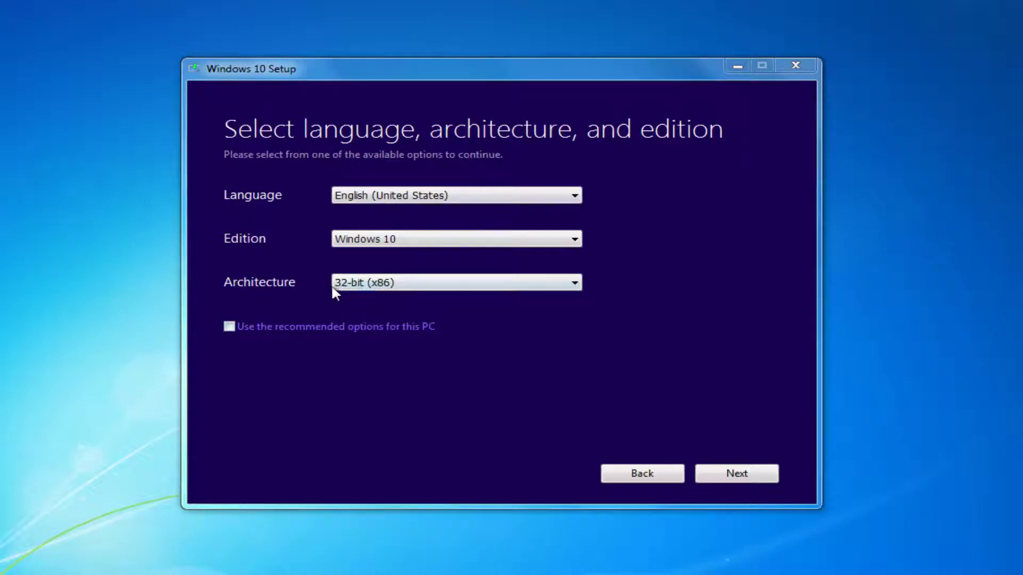
{"action": "left_click", "coordinate": [229, 326]}
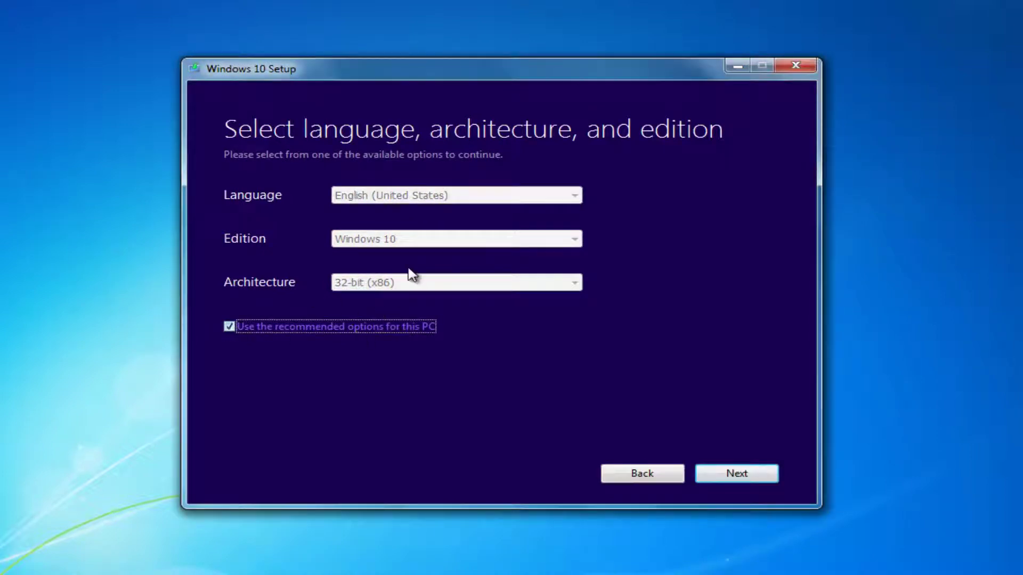
{"action": "left_click", "coordinate": [228, 327]}
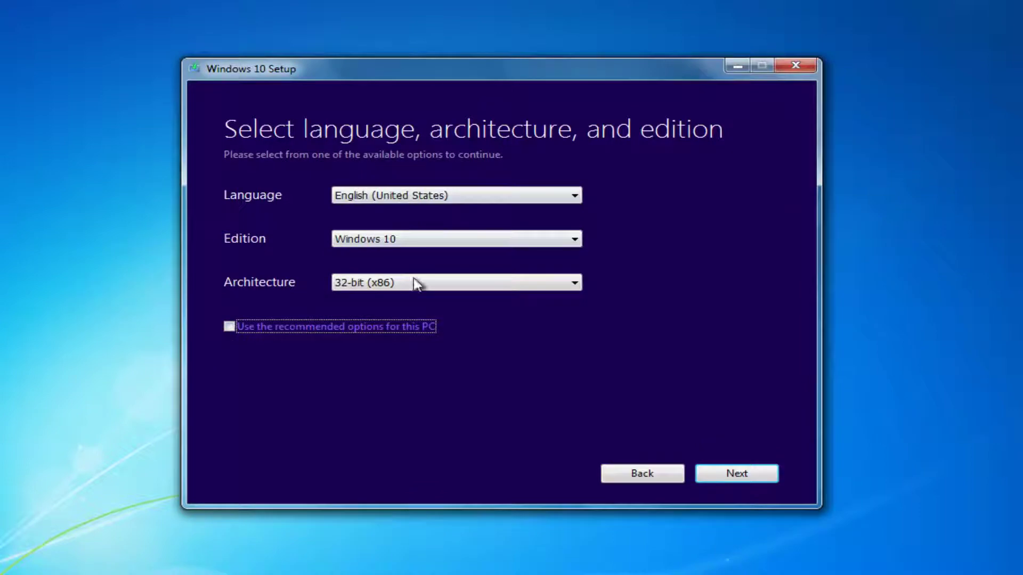
{"action": "left_click", "coordinate": [739, 476]}
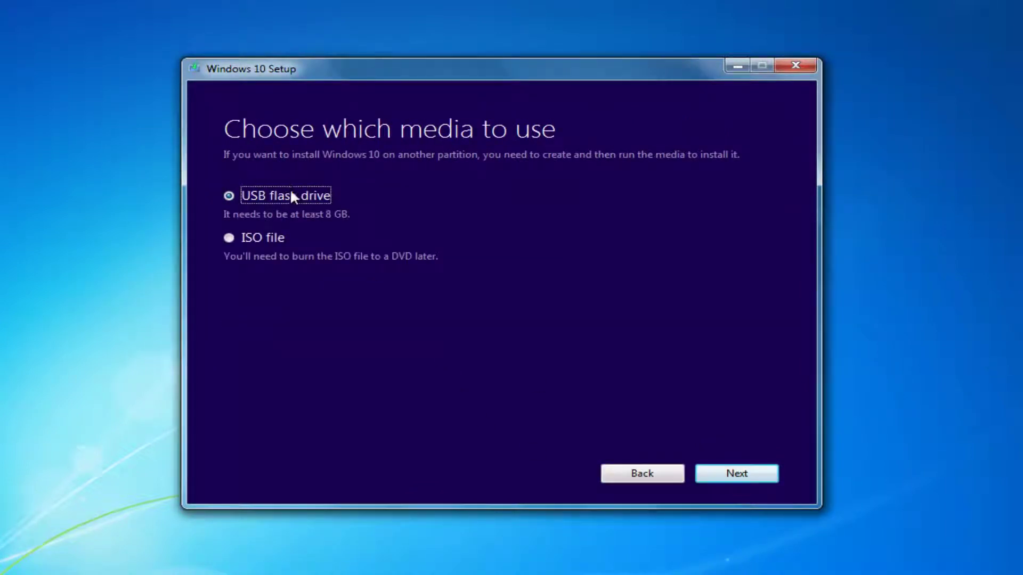
Choose ISO file as the media type and continue to the save-path dialog.
{"action": "left_click", "coordinate": [245, 236]}
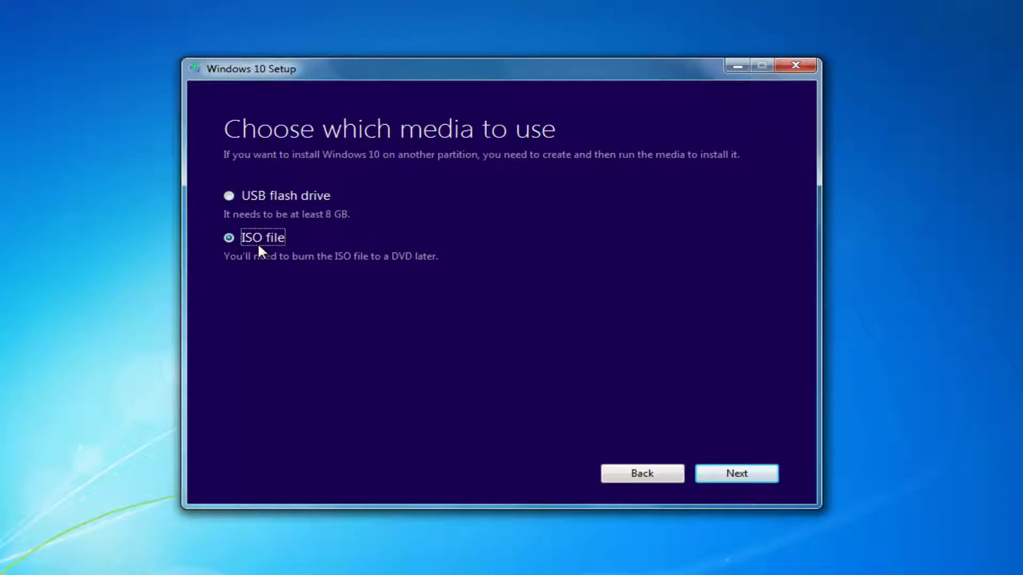
{"action": "left_click", "coordinate": [243, 201]}
{"action": "left_click", "coordinate": [728, 473]}
{"action": "left_click", "coordinate": [624, 473]}
{"action": "left_click", "coordinate": [250, 239]}
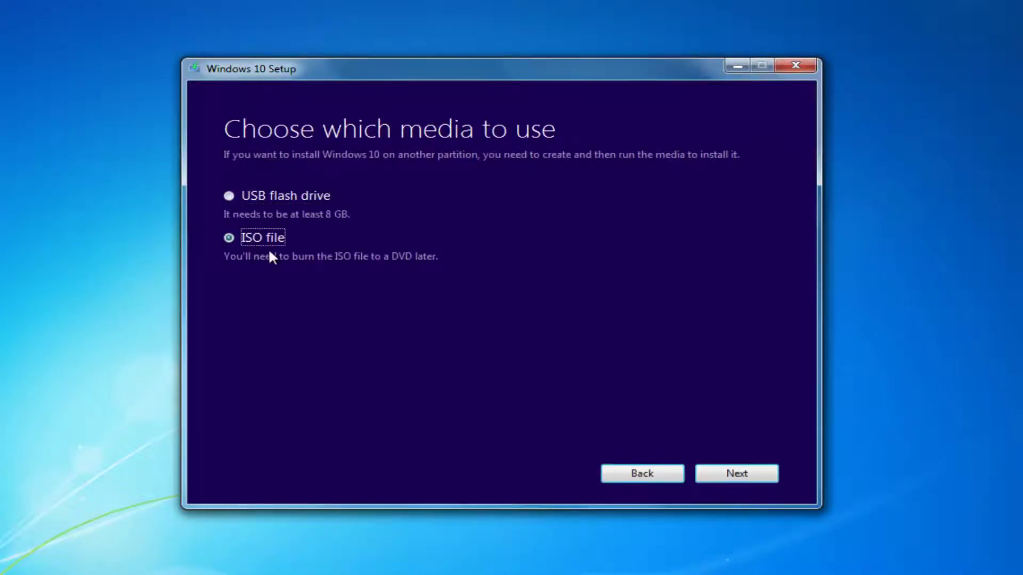
{"action": "left_click", "coordinate": [716, 474]}
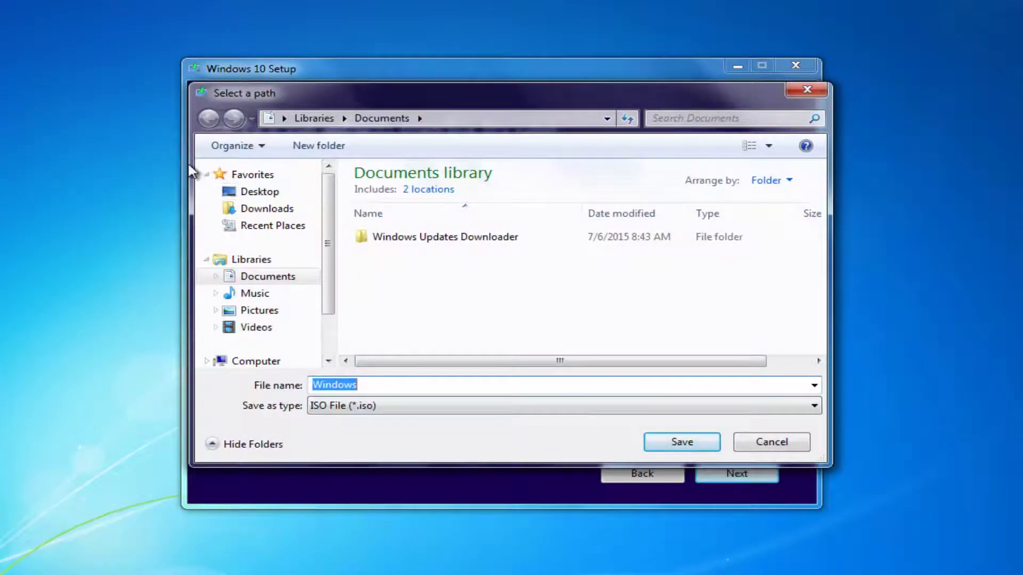
Save the Windows ISO to the Desktop.
{"action": "left_click", "coordinate": [253, 195]}
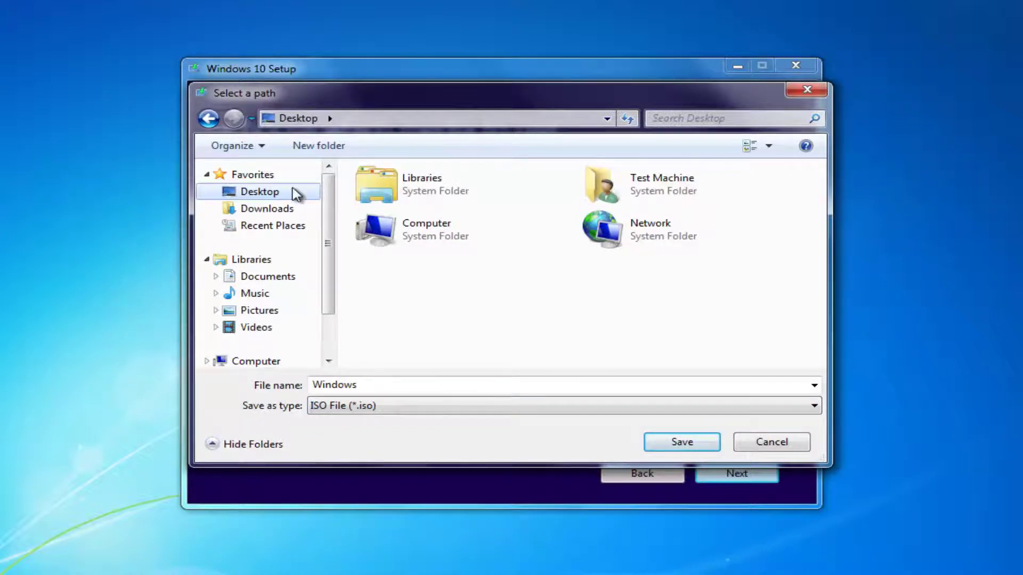
{"action": "left_click", "coordinate": [808, 90]}
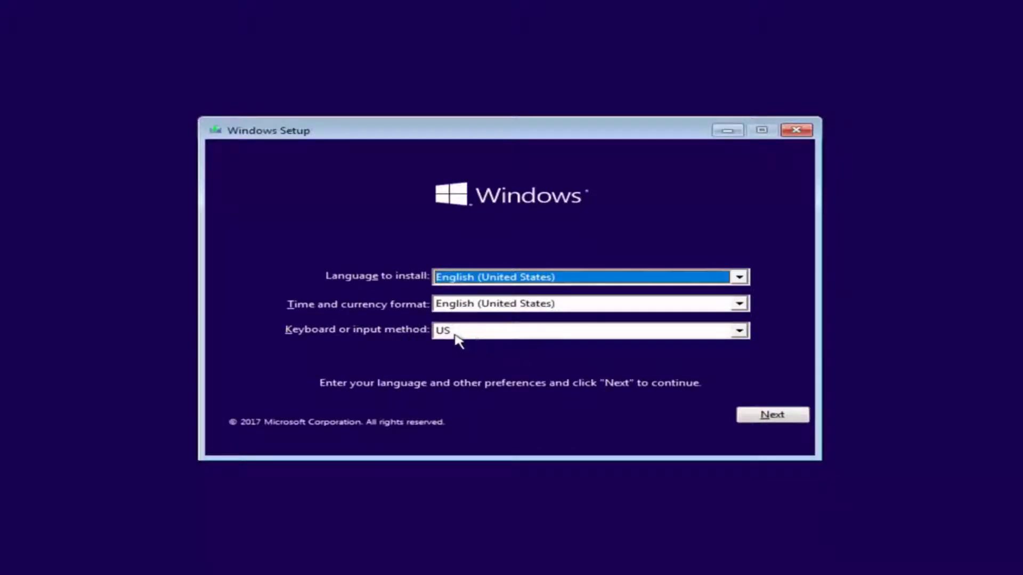
Keep English (United States) with US keyboard and begin the Windows installation.
{"action": "left_click", "coordinate": [748, 418]}
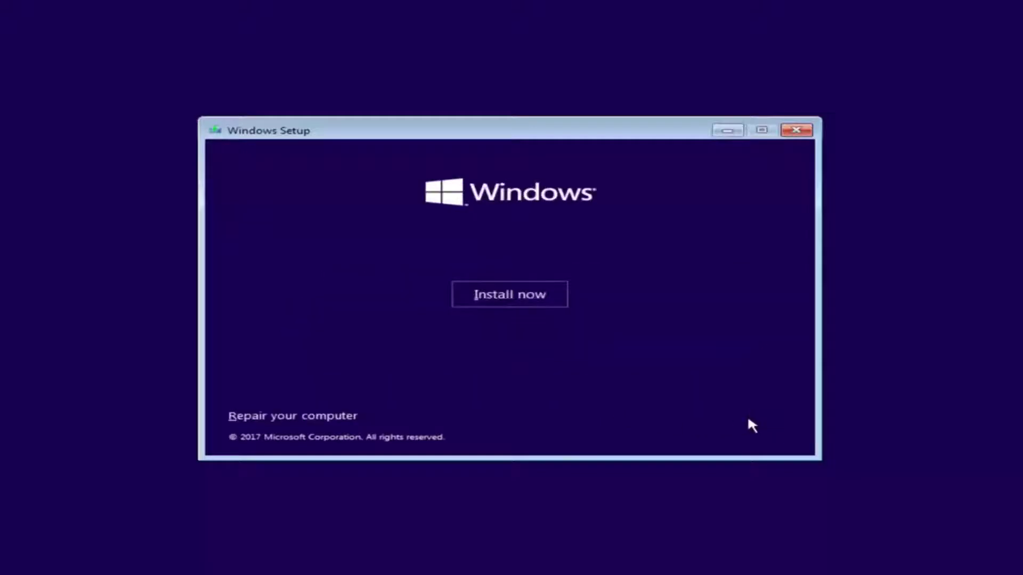
{"action": "left_click", "coordinate": [491, 304]}
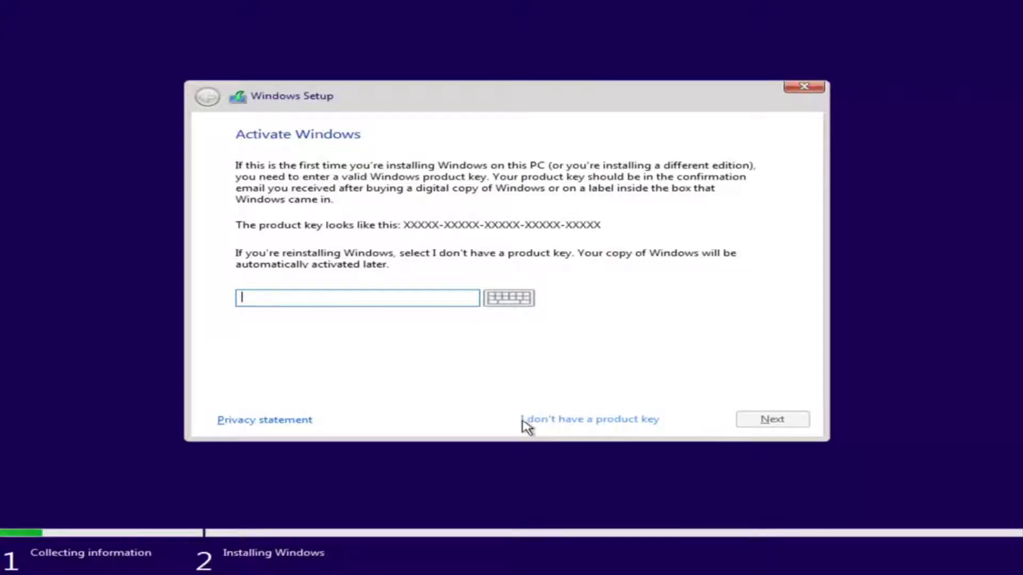
Skip the product key and pick Windows 10 Pro as the edition to install.
{"action": "left_click", "coordinate": [549, 421]}
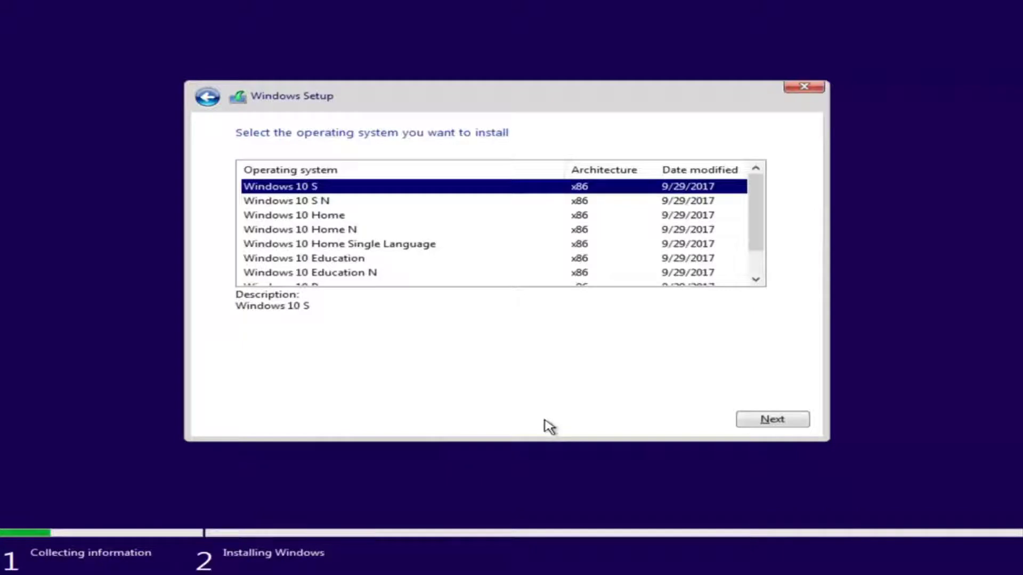
{"action": "mouse_move", "coordinate": [747, 206]}
{"action": "left_mouse_down"}
{"action": "mouse_move", "coordinate": [749, 231]}
{"action": "mouse_move", "coordinate": [752, 196]}
{"action": "left_mouse_up"}
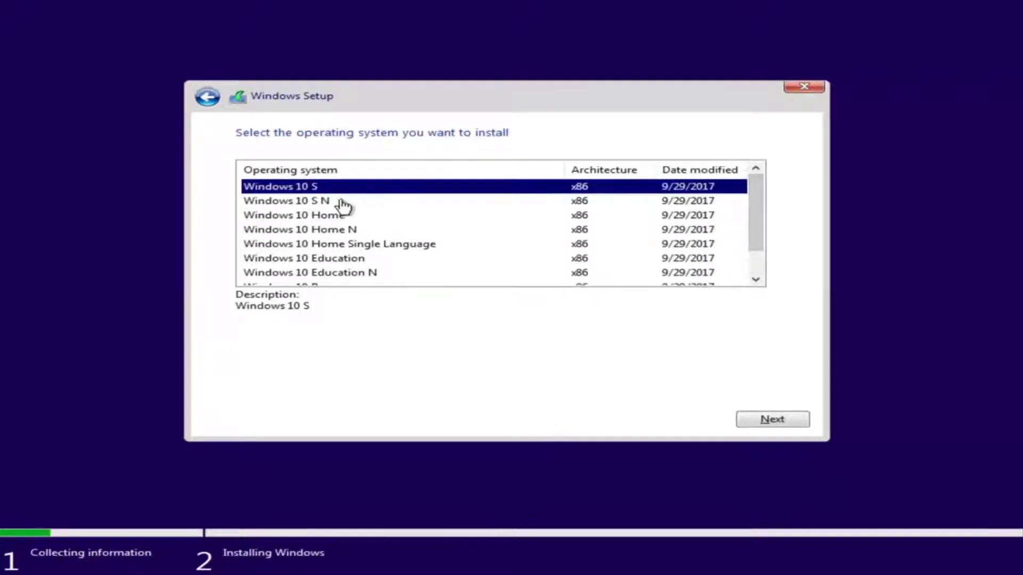
{"action": "left_click", "coordinate": [326, 217]}
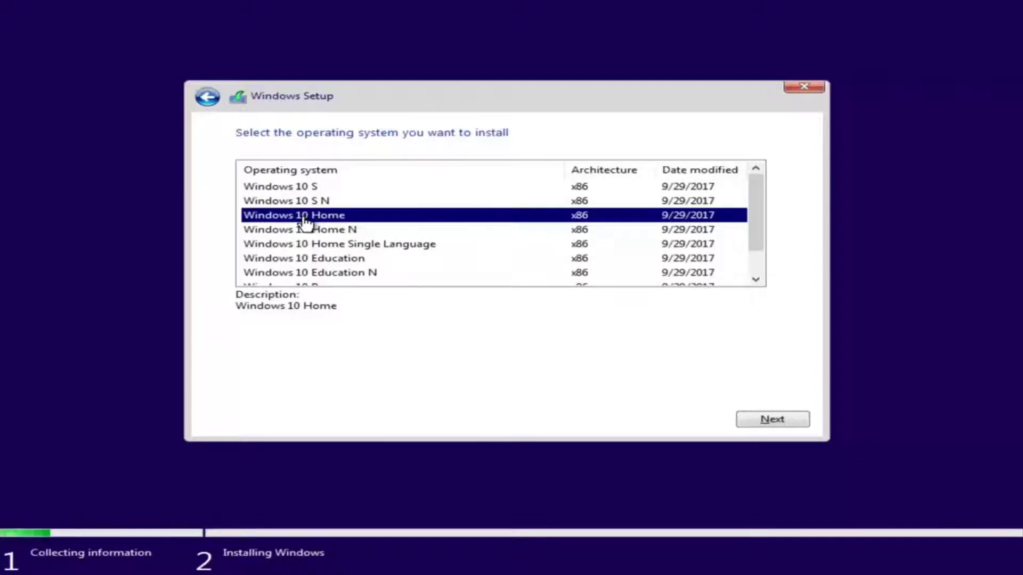
{"action": "scroll", "coordinate": [346, 239], "scroll_direction": "down", "scroll_amount": 1}
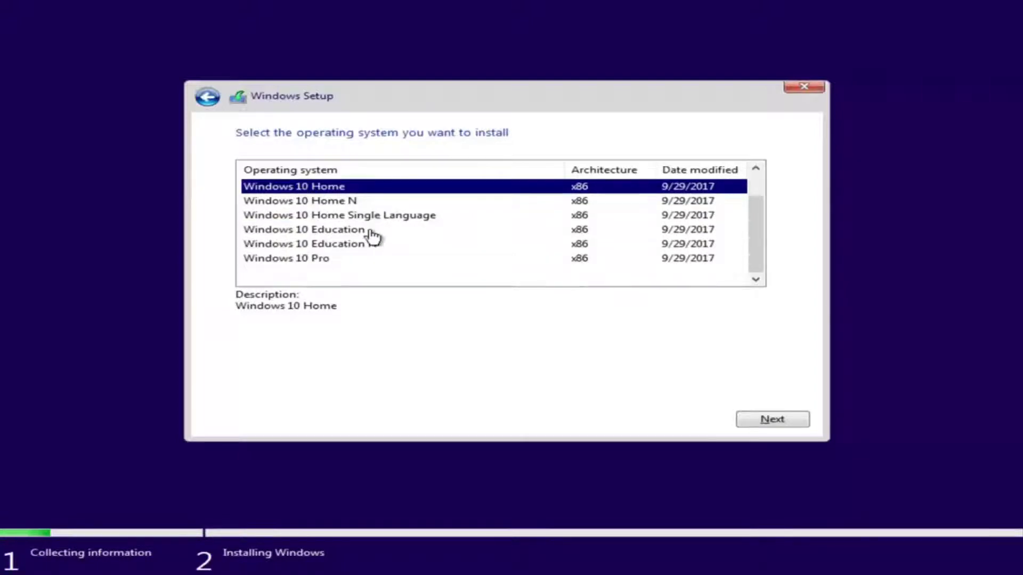
{"action": "left_click", "coordinate": [263, 260]}
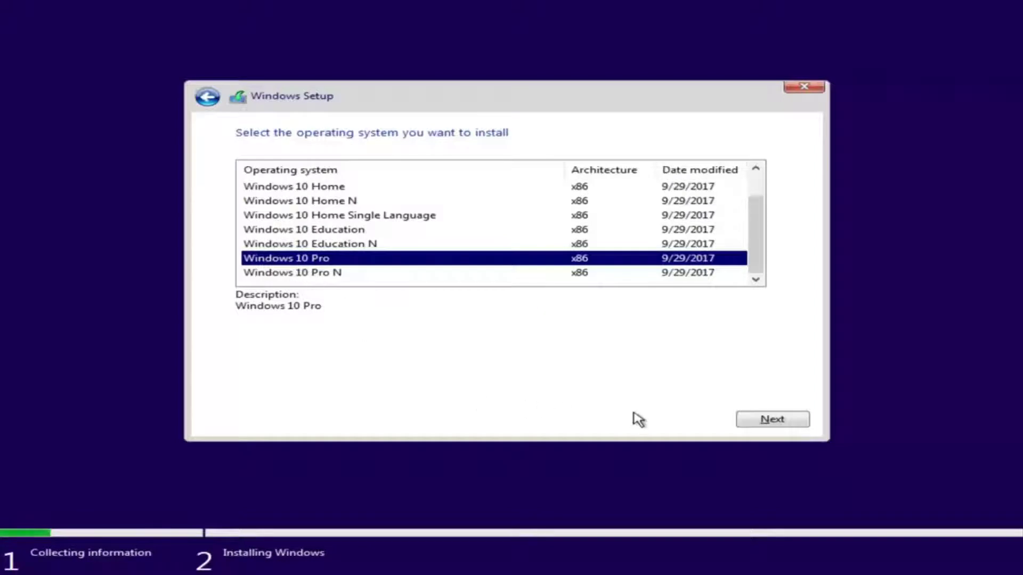
{"action": "left_click", "coordinate": [771, 419]}
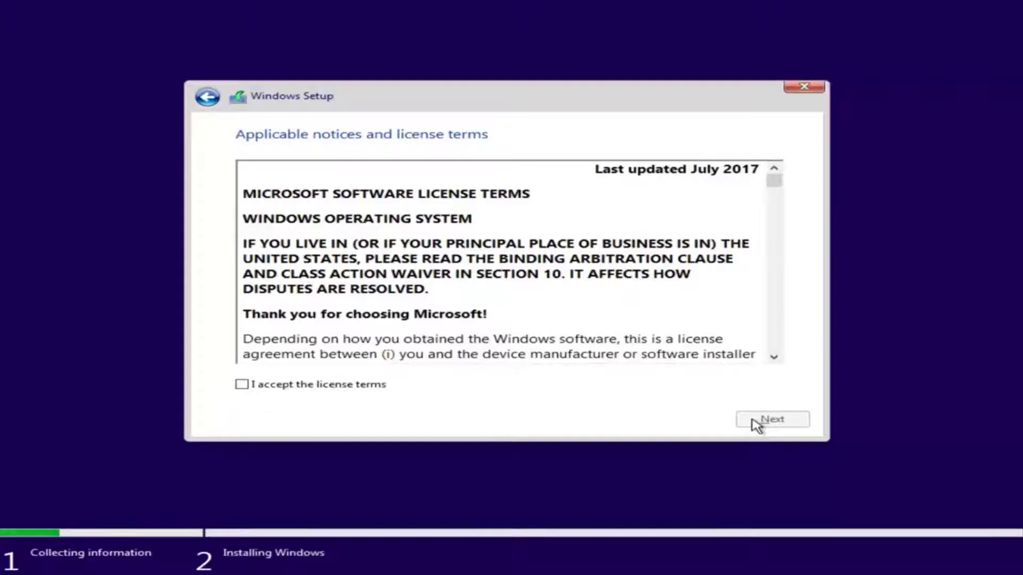
Tick 'I accept the license terms' and continue to the installation type choice.
{"action": "left_click", "coordinate": [241, 385]}
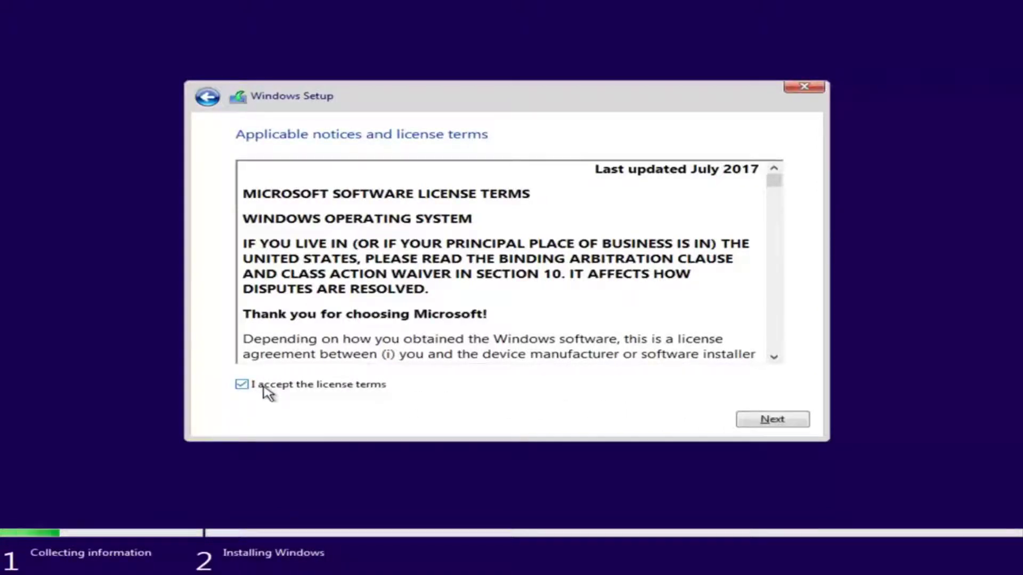
{"action": "mouse_move", "coordinate": [773, 185]}
{"action": "left_mouse_down"}
{"action": "mouse_move", "coordinate": [774, 233]}
{"action": "mouse_move", "coordinate": [774, 179]}
{"action": "left_mouse_up"}
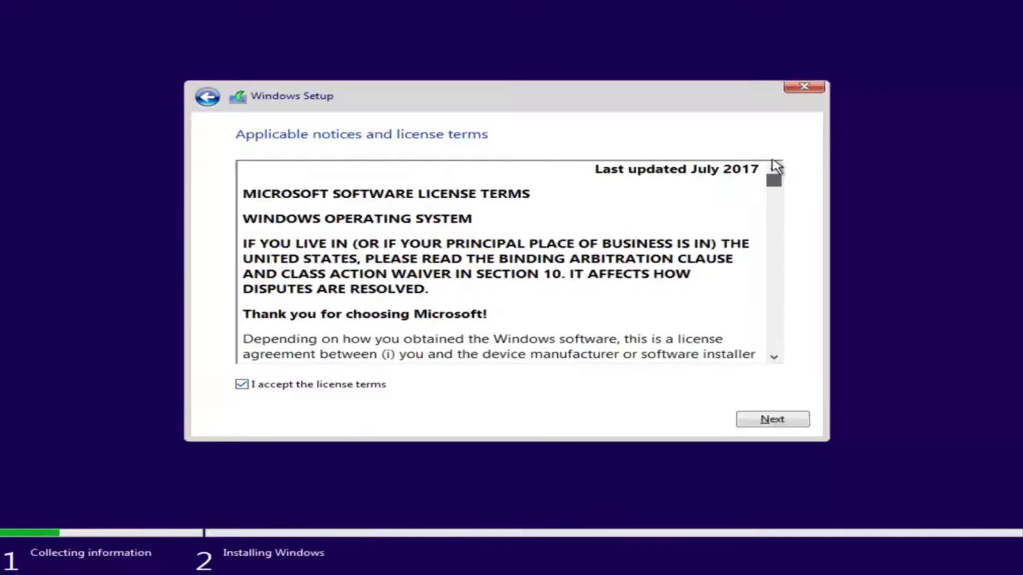
{"action": "left_click", "coordinate": [771, 423]}
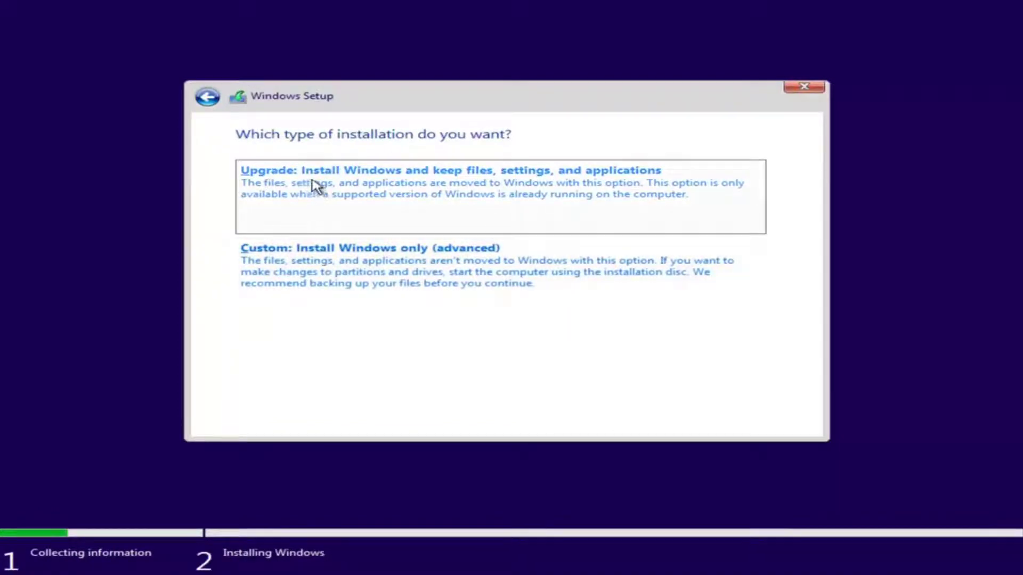
Choose the custom Windows-only install and install onto Drive 0's 25.0 GB unallocated space.
{"action": "left_click", "coordinate": [302, 288]}
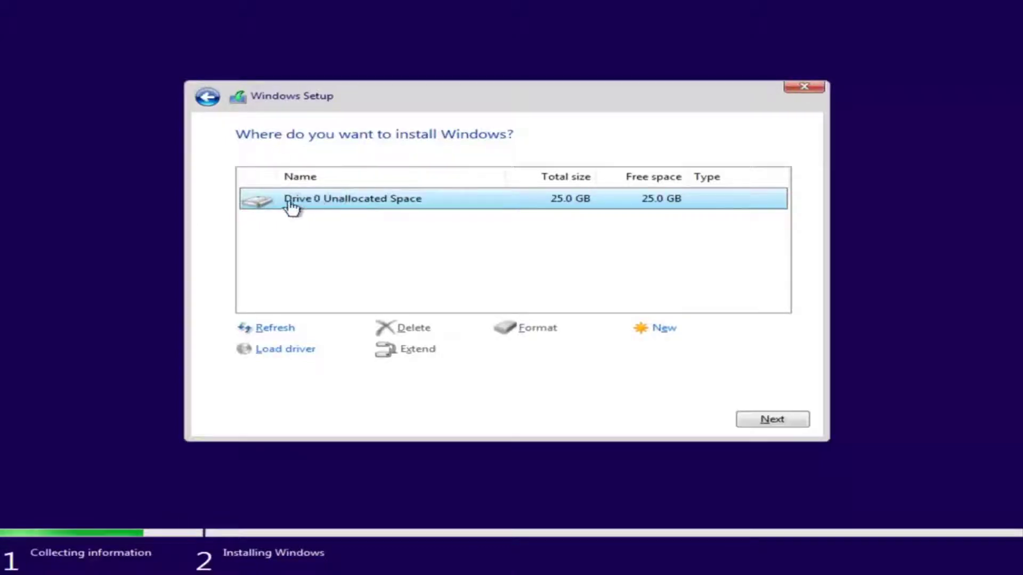
{"action": "left_click", "coordinate": [769, 420]}
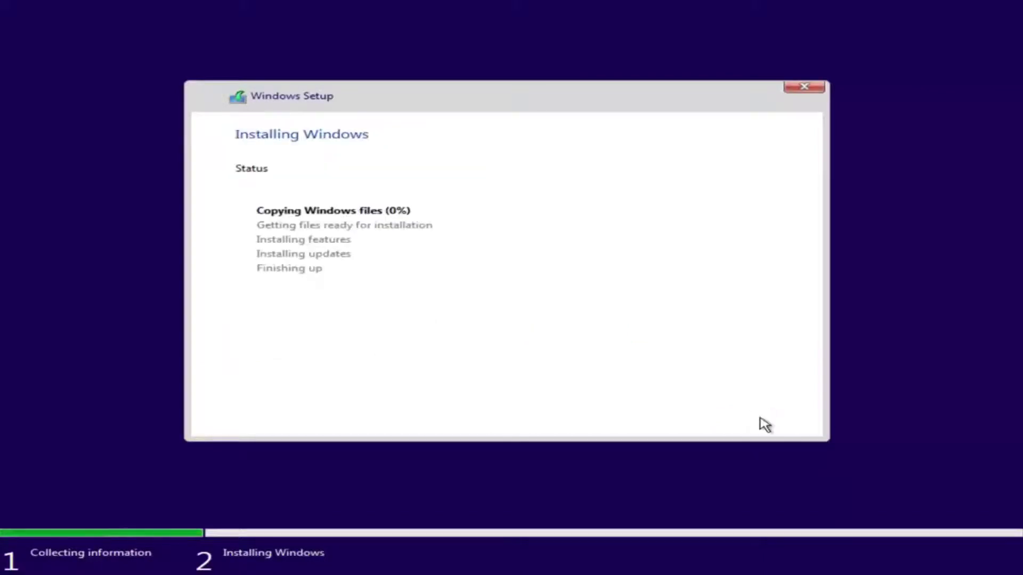
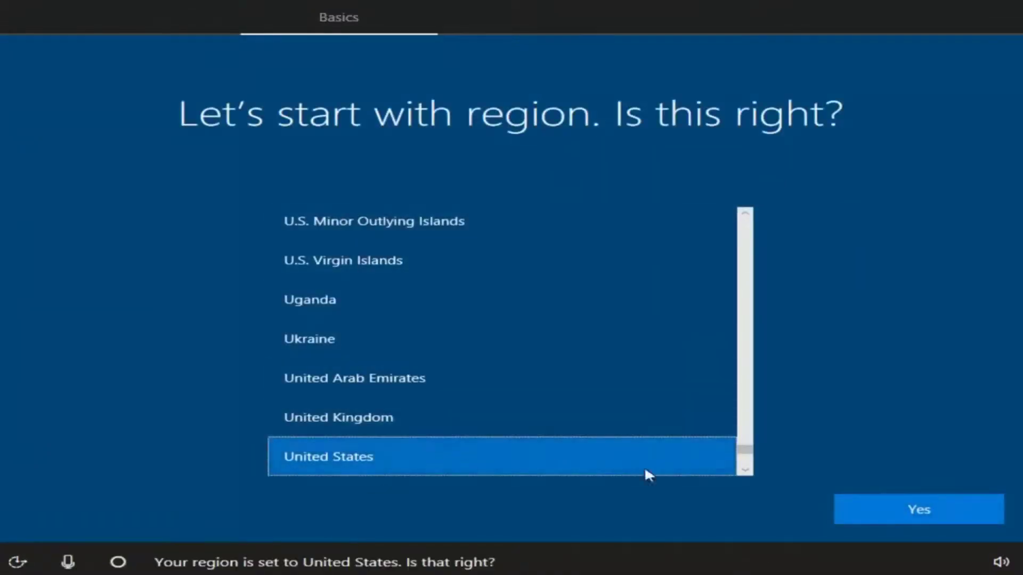
Accept United States as the region and US keyboard layout, with no second layout.
{"action": "left_click", "coordinate": [891, 510]}
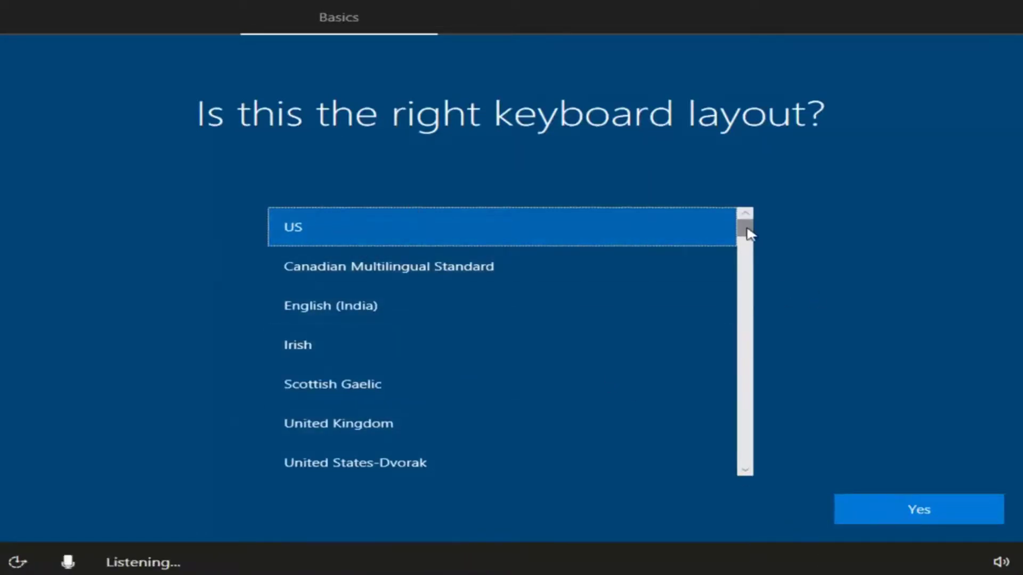
{"action": "left_click_drag", "start_coordinate": [746, 231], "coordinate": [781, 235]}
{"action": "left_click", "coordinate": [897, 506]}
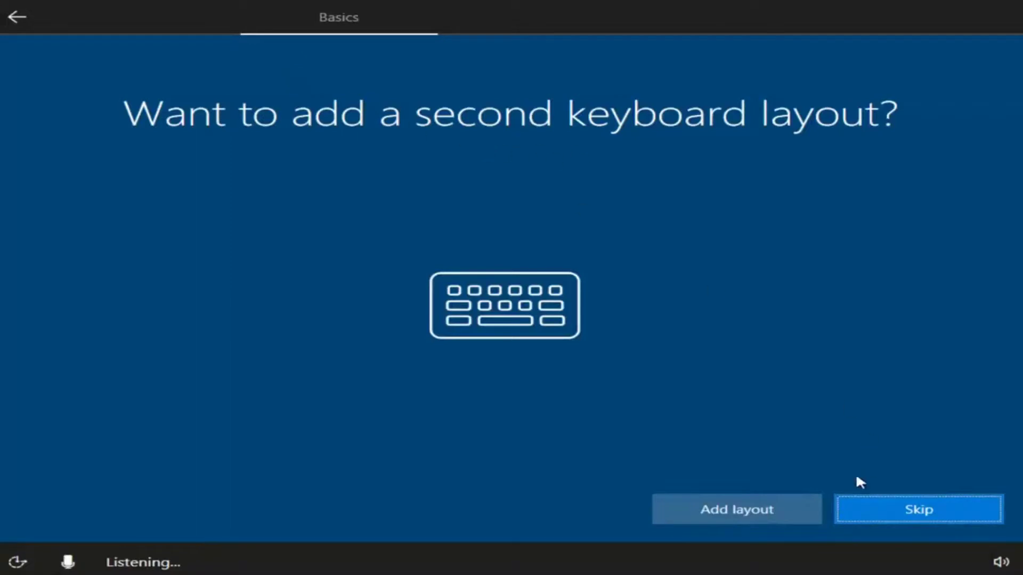
{"action": "left_click", "coordinate": [914, 512]}
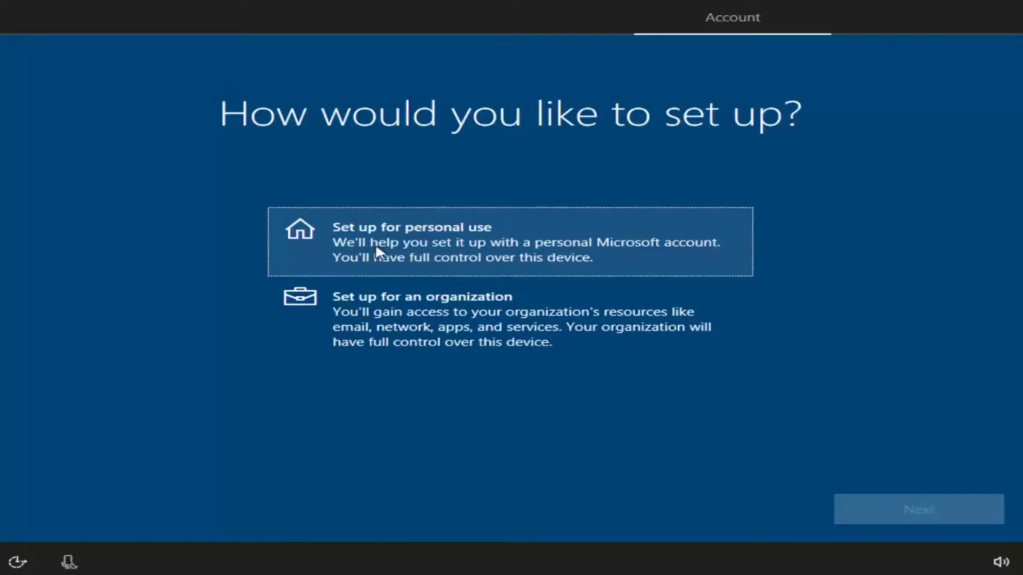
Choose personal use with an offline account, declining to sign in with Microsoft instead.
{"action": "left_click", "coordinate": [377, 252]}
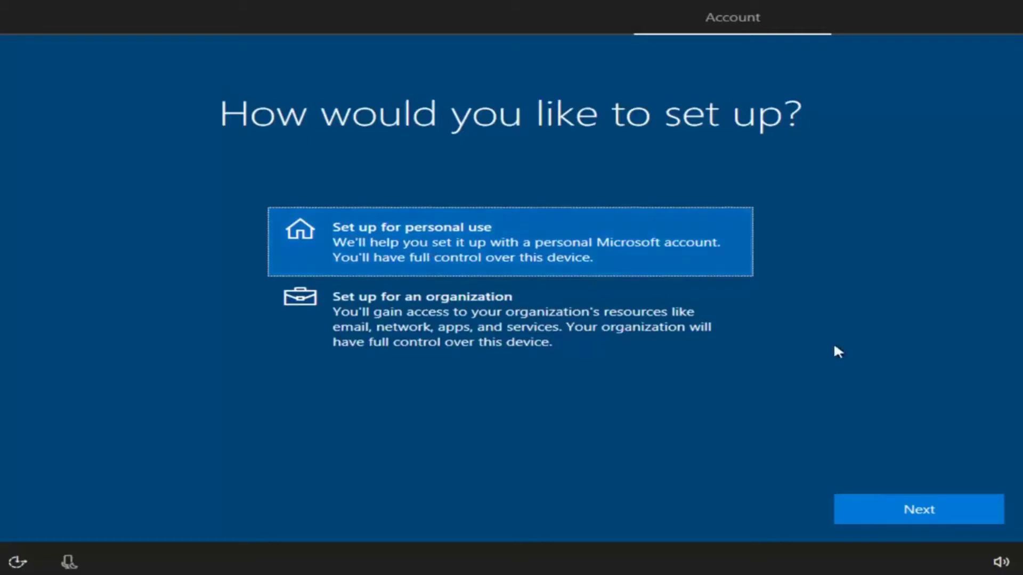
{"action": "left_click", "coordinate": [878, 507]}
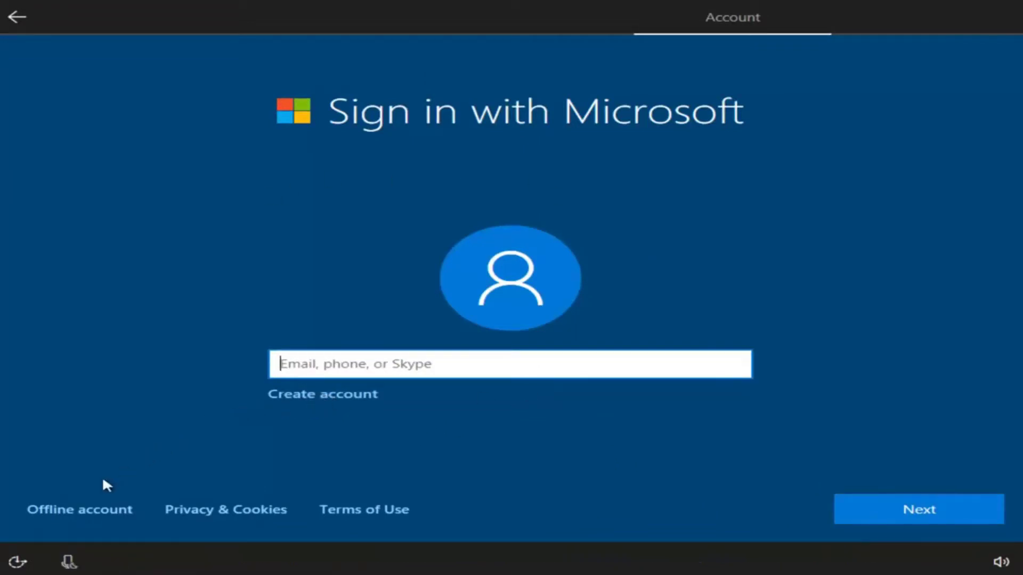
{"action": "left_click", "coordinate": [67, 519]}
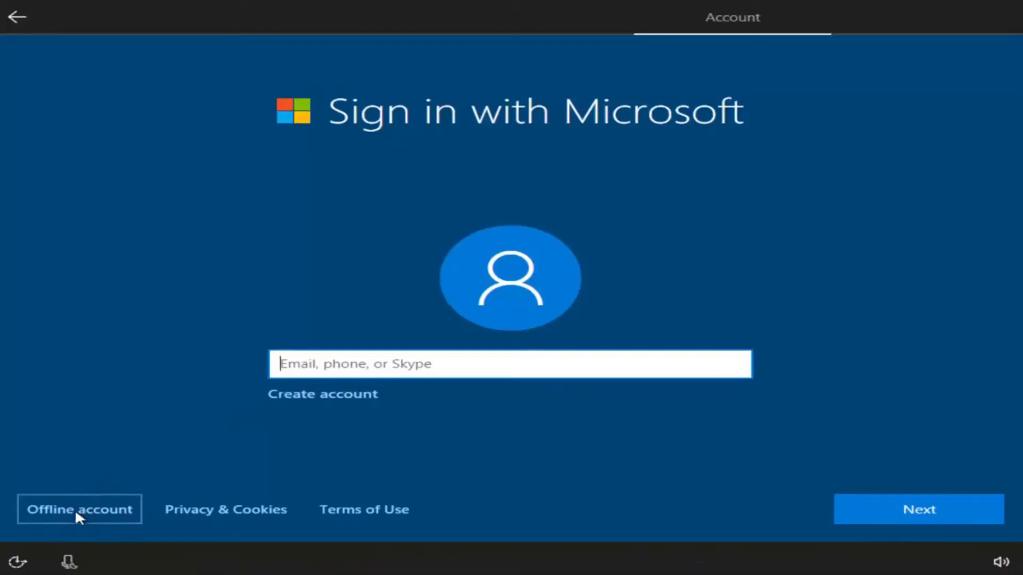
{"action": "left_click", "coordinate": [76, 514]}
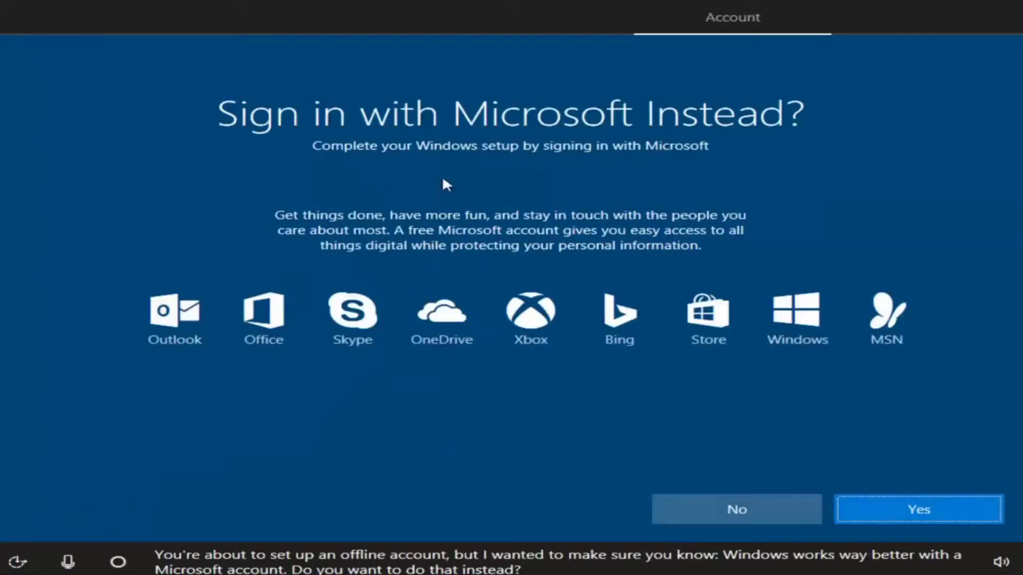
{"action": "left_click", "coordinate": [713, 510]}
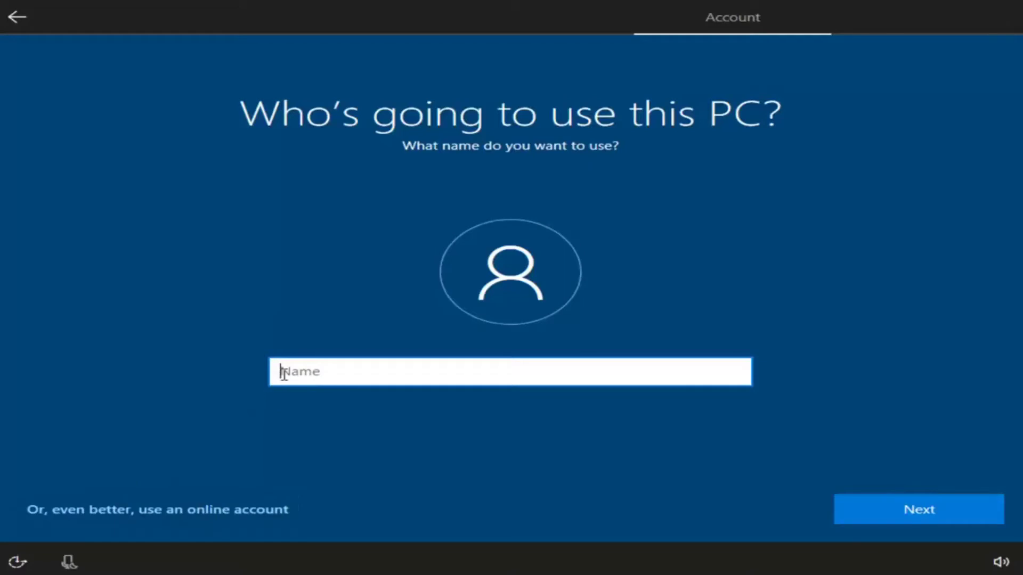
Enter the user's full name as the local account name.
{"action": "type", "text": "Test"}
{"action": "key", "text": "BackSpace"}
{"action": "key", "text": "BackSpace"}
{"action": "key", "text": "BackSpace"}
{"action": "key", "text": "BackSpace"}
{"action": "type", "text": "John Smith"}
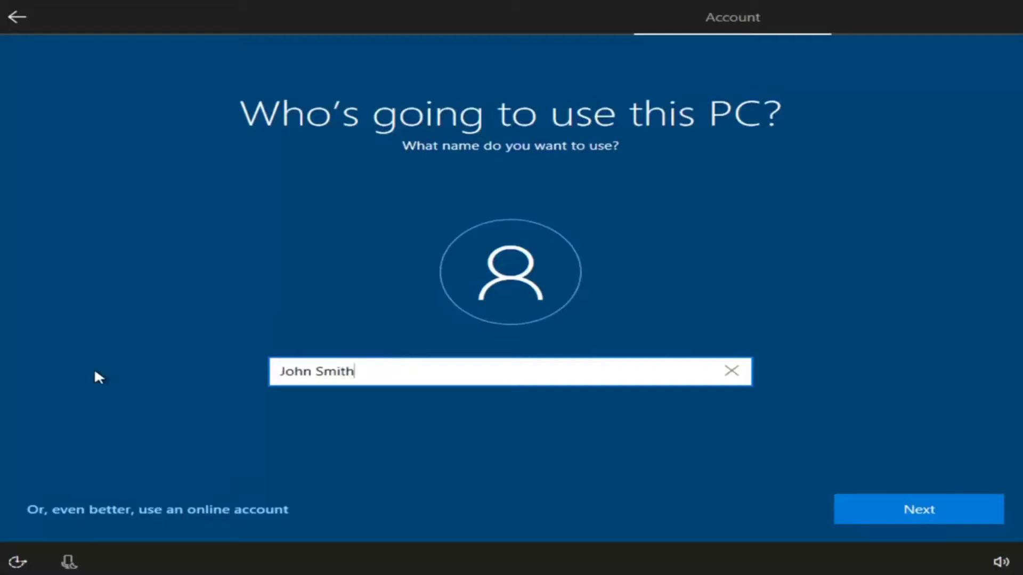
{"action": "left_click", "coordinate": [885, 511]}
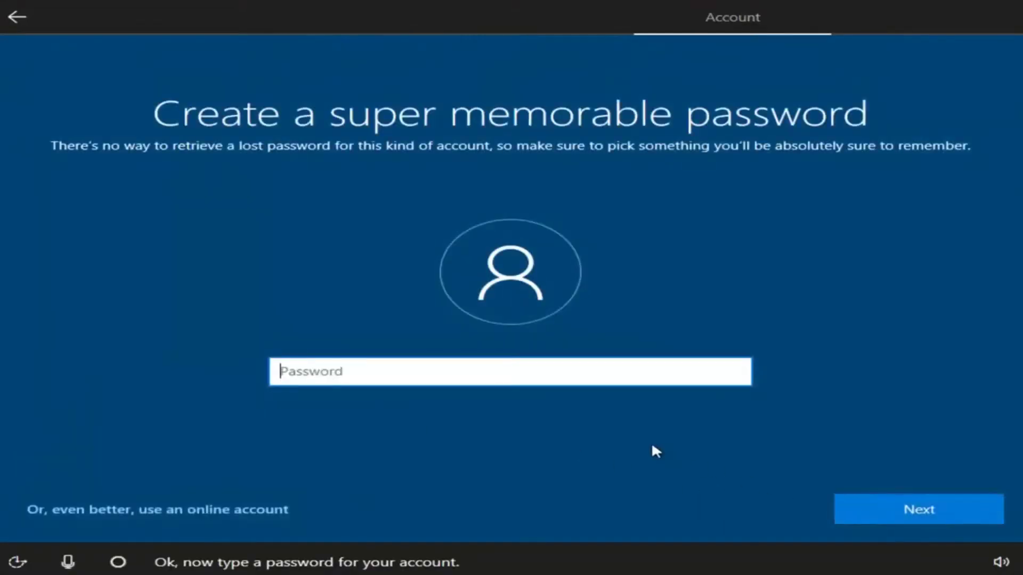
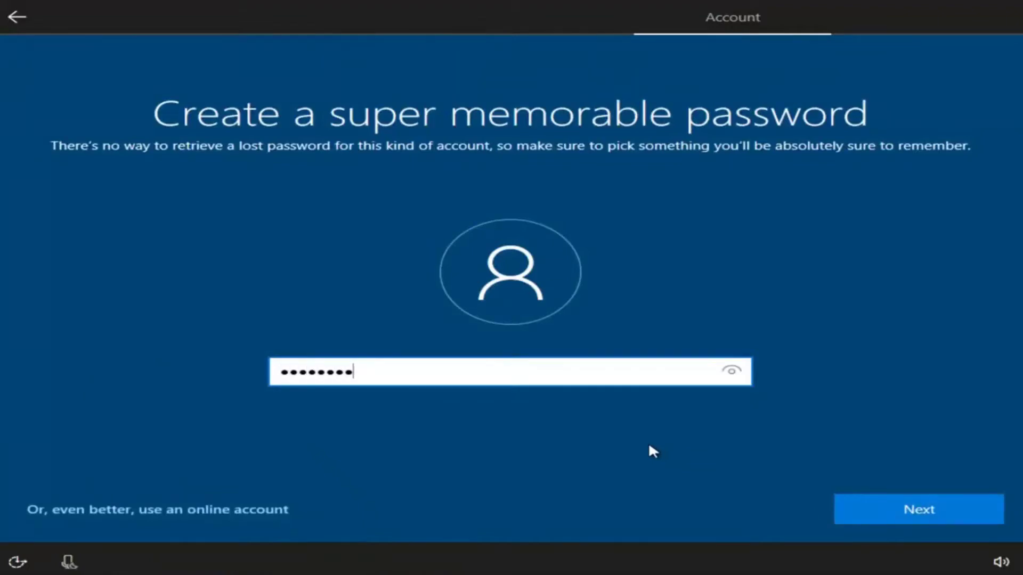
Set the account password and confirm it by entering it again.
{"action": "key", "text": "ctrl+a"}
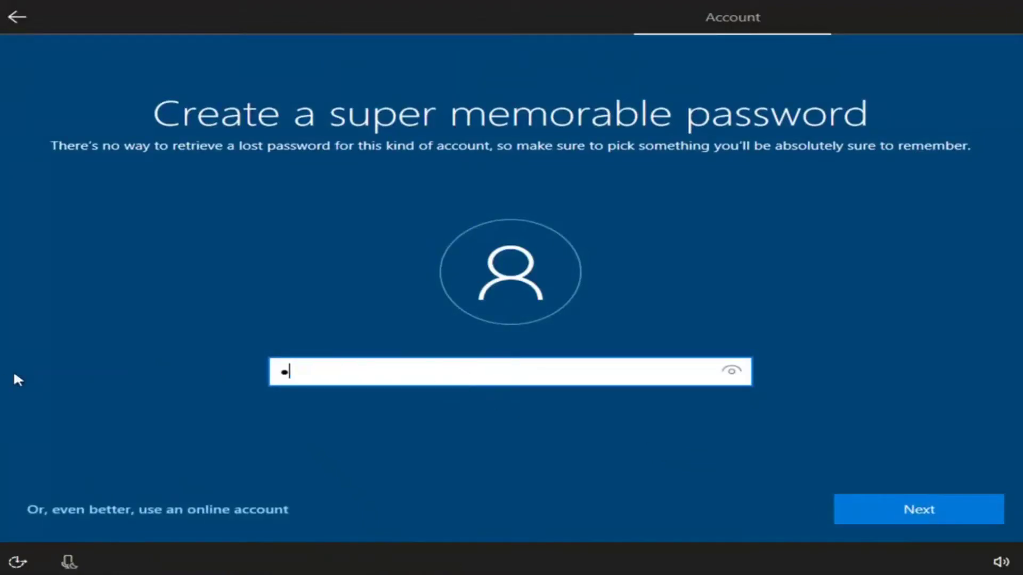
{"action": "key", "text": "ctrl+a"}
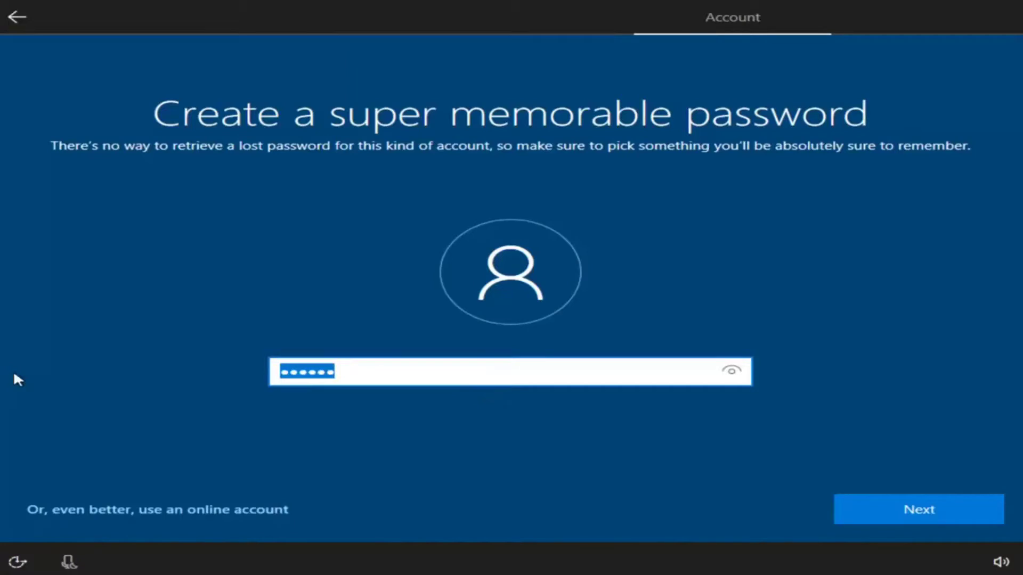
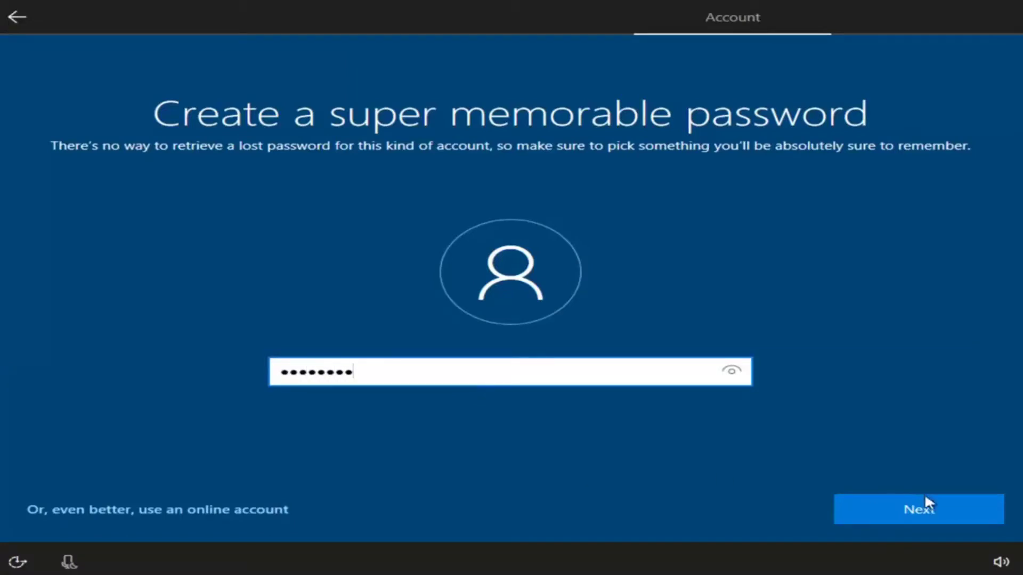
{"action": "left_click", "coordinate": [959, 513]}
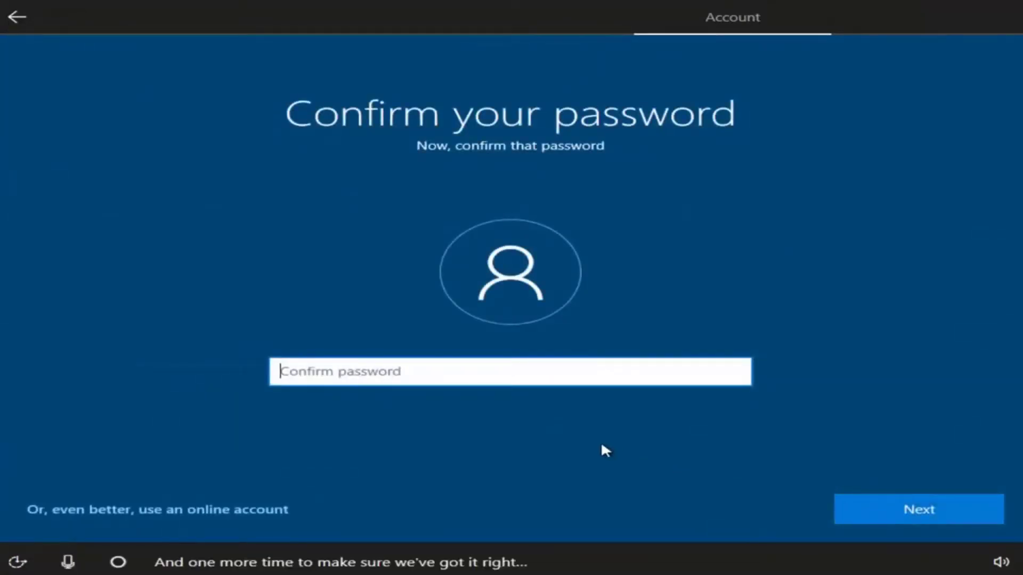
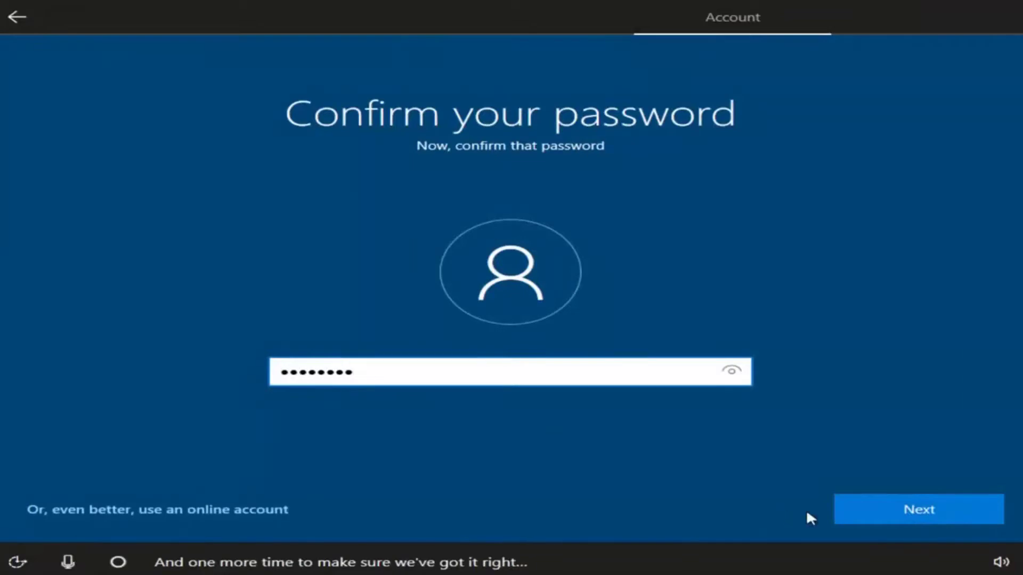
{"action": "left_click", "coordinate": [903, 509]}
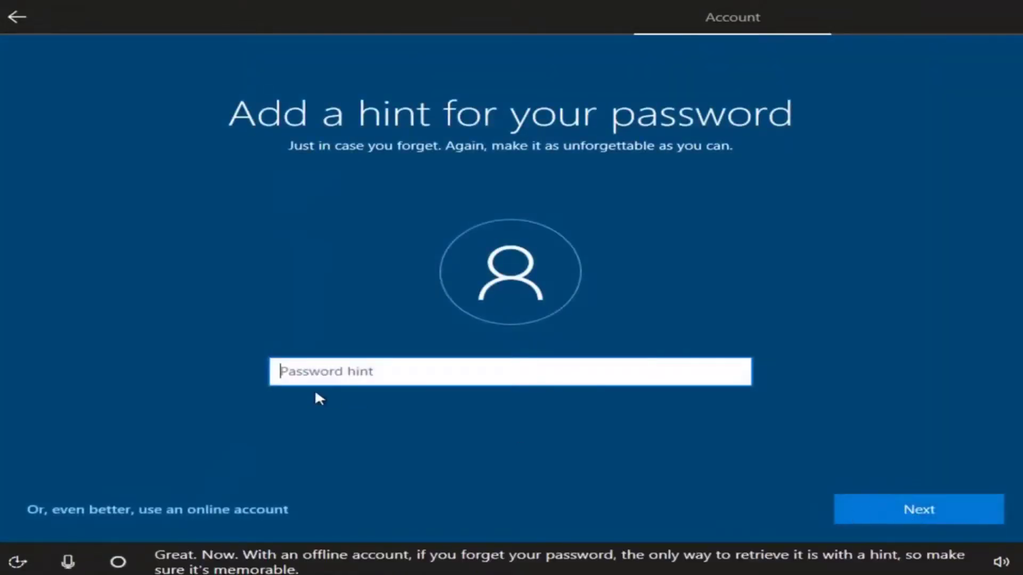
Enter a password hint that doesn't contain the password so setup accepts it.
{"action": "type", "text": "password"}
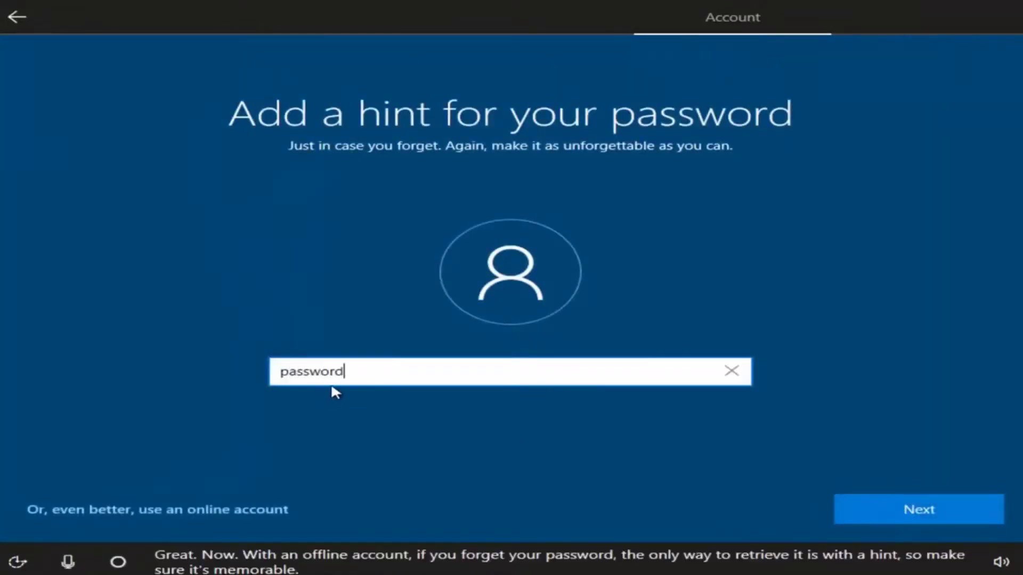
{"action": "left_click", "coordinate": [887, 519]}
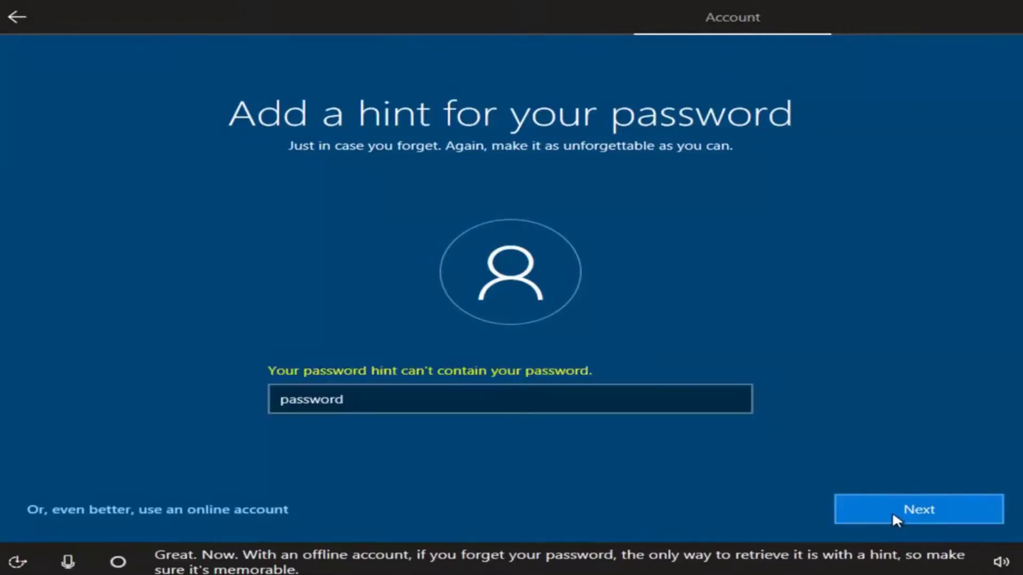
{"action": "left_click", "coordinate": [368, 397]}
{"action": "type", "text": "1"}
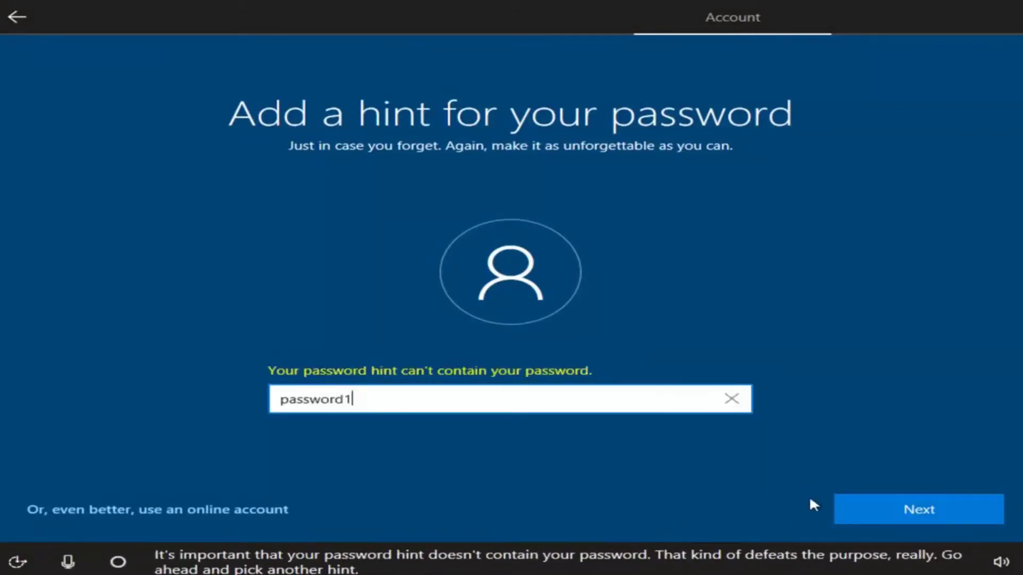
{"action": "left_click", "coordinate": [884, 510]}
{"action": "type", "text": "pass"}
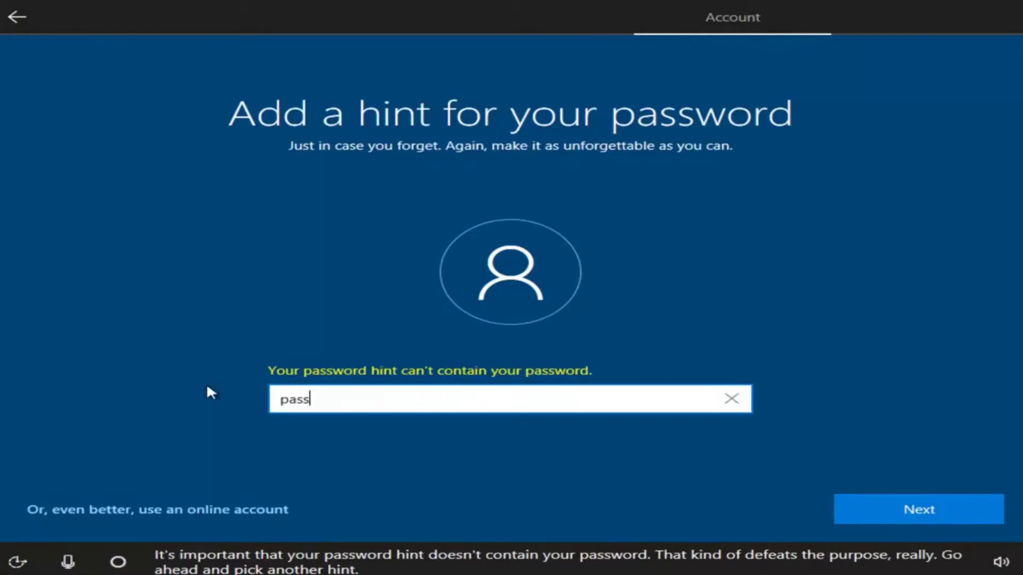
{"action": "type", "text": "-word"}
{"action": "left_click", "coordinate": [927, 518]}
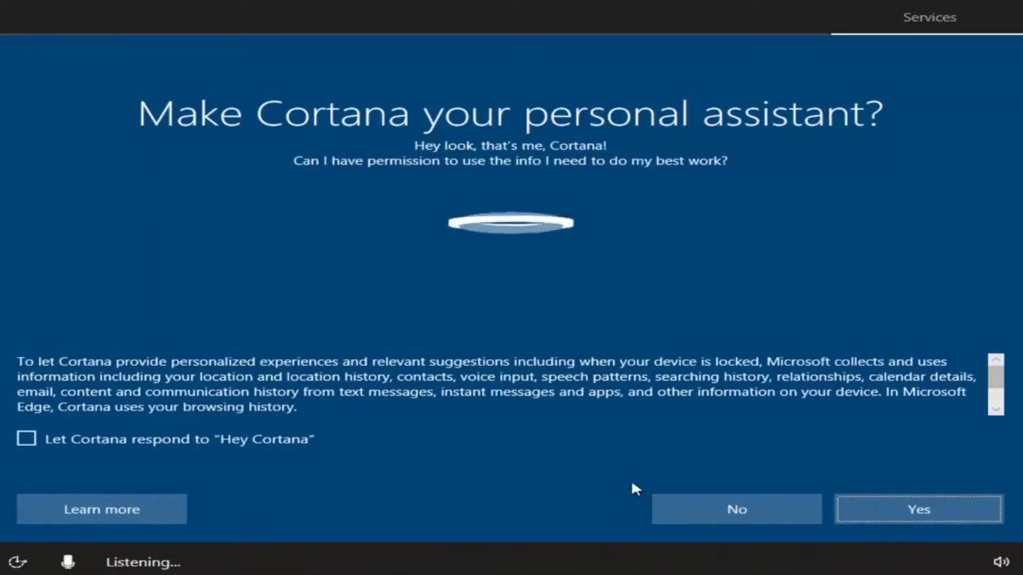
Decline Cortana, turn off Location, Speech, Tailored experiences and Ads, and set Diagnostics to Basic.
{"action": "left_click", "coordinate": [700, 509]}
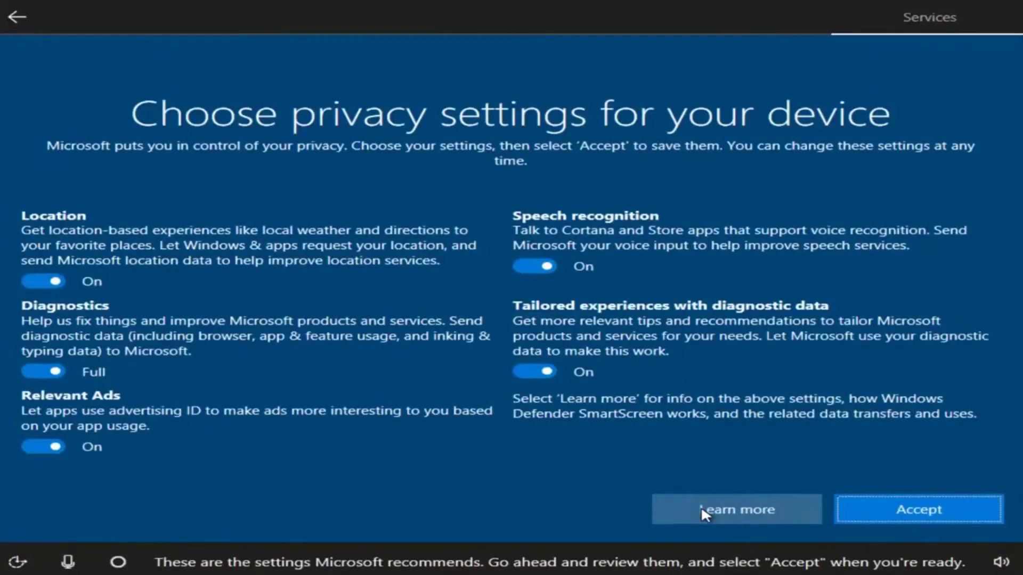
{"action": "left_click", "coordinate": [57, 284]}
{"action": "left_click", "coordinate": [530, 267]}
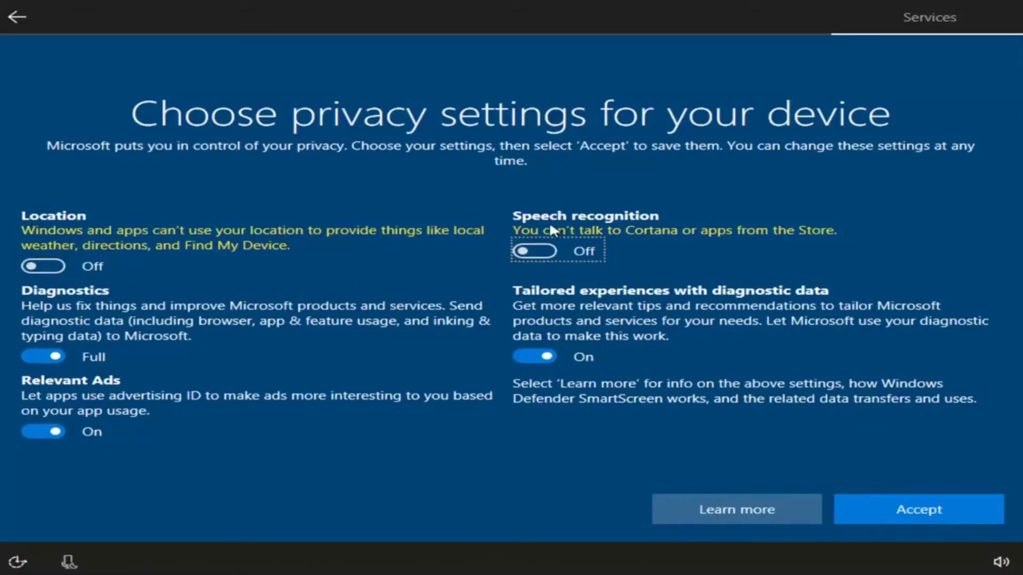
{"action": "left_click", "coordinate": [532, 357]}
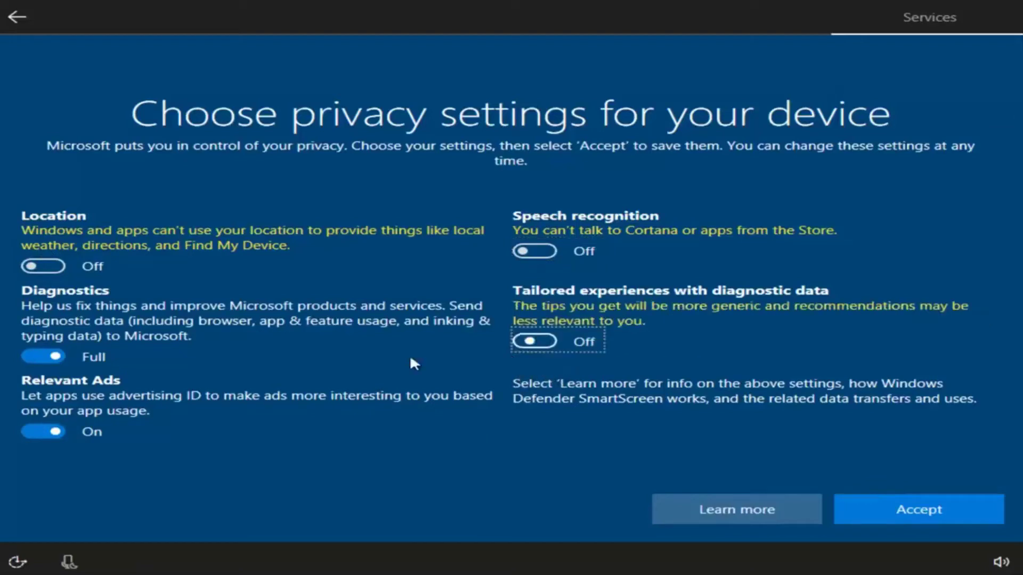
{"action": "left_click", "coordinate": [36, 430]}
{"action": "left_click", "coordinate": [34, 354]}
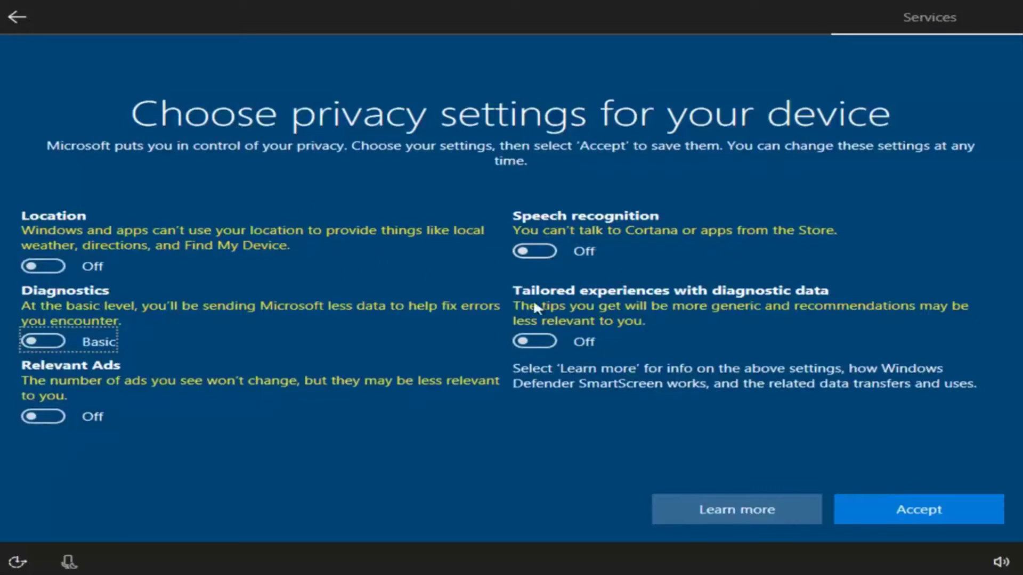
{"action": "left_click", "coordinate": [862, 512]}
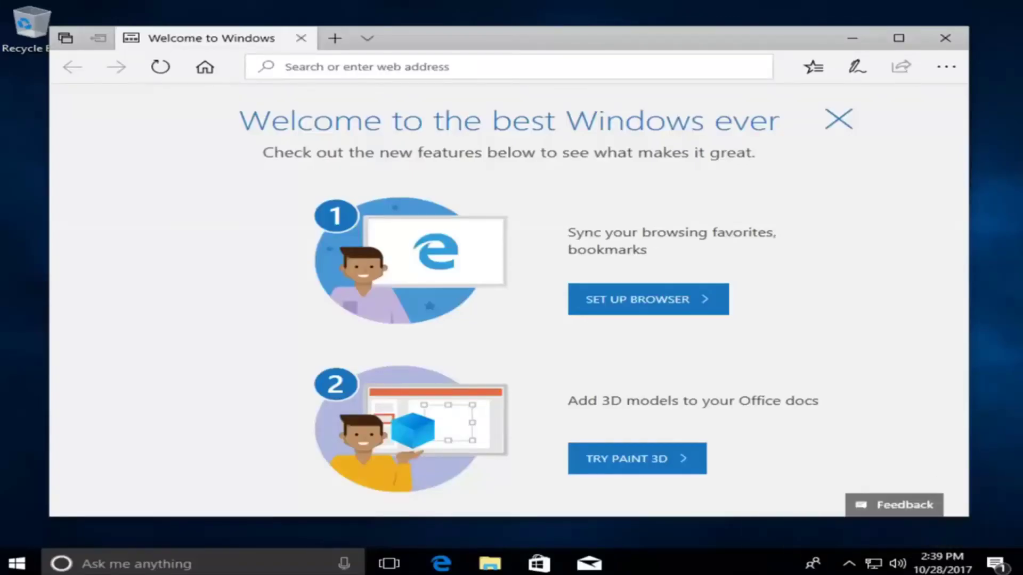
Close the Edge Welcome to Windows window, then open and dismiss the Start menu.
{"action": "left_click", "coordinate": [687, 47]}
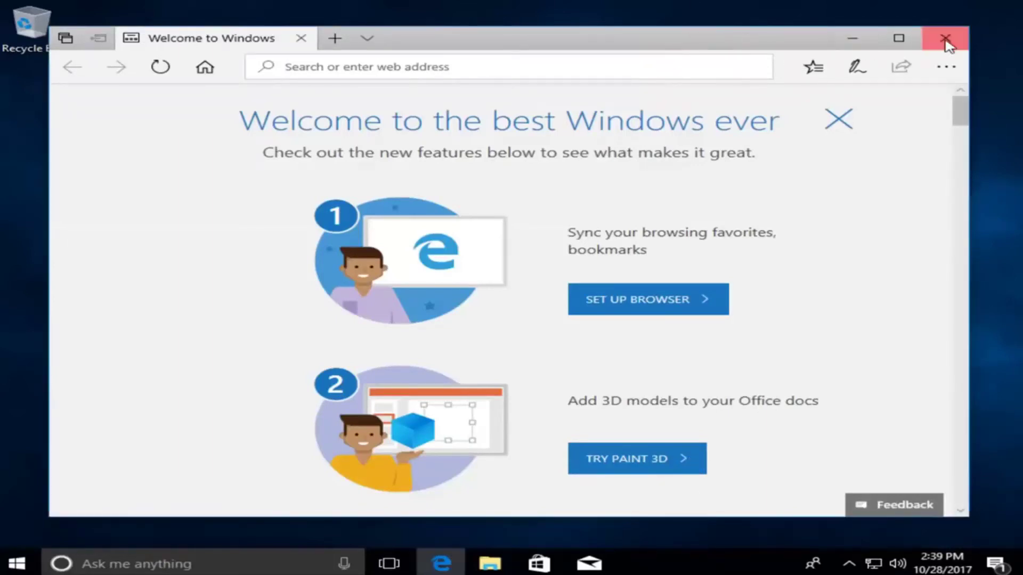
{"action": "left_click", "coordinate": [928, 47]}
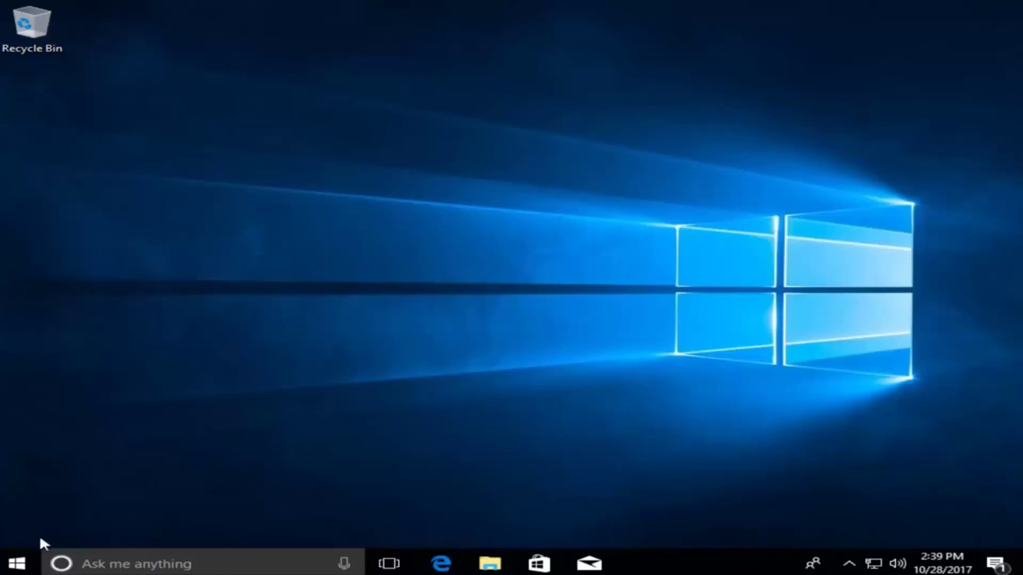
{"action": "left_click", "coordinate": [24, 562]}
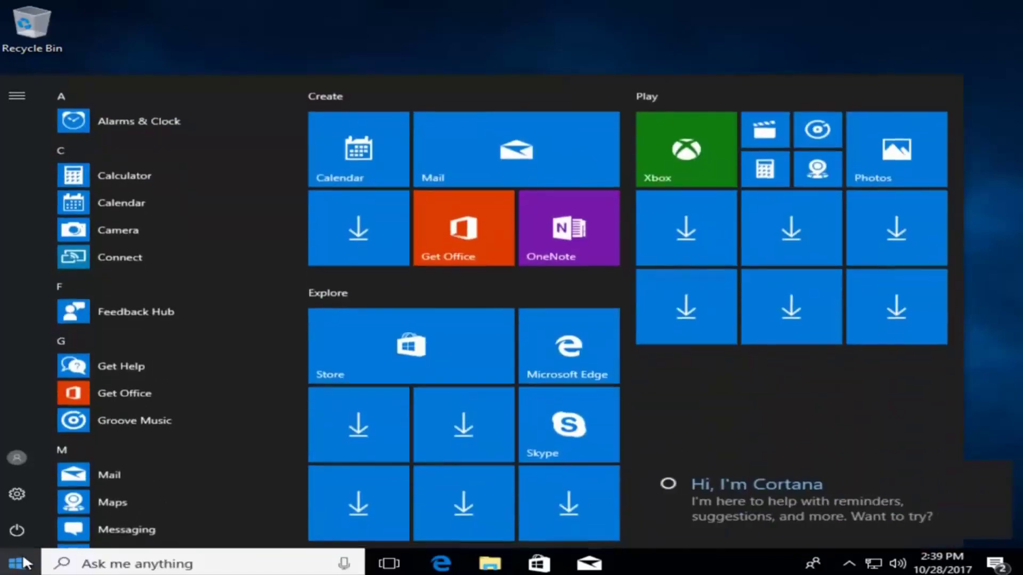
{"action": "left_click", "coordinate": [453, 33]}
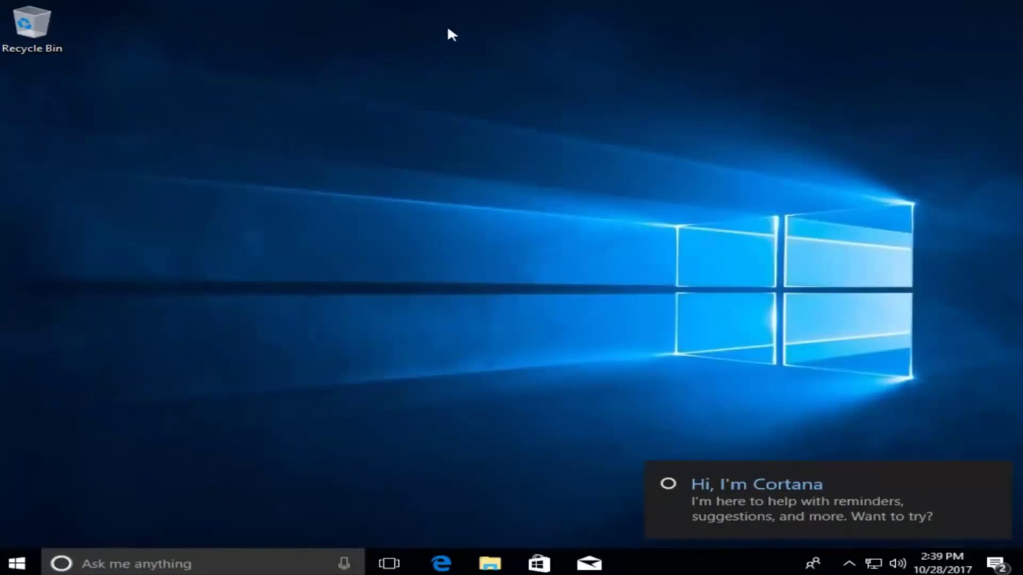